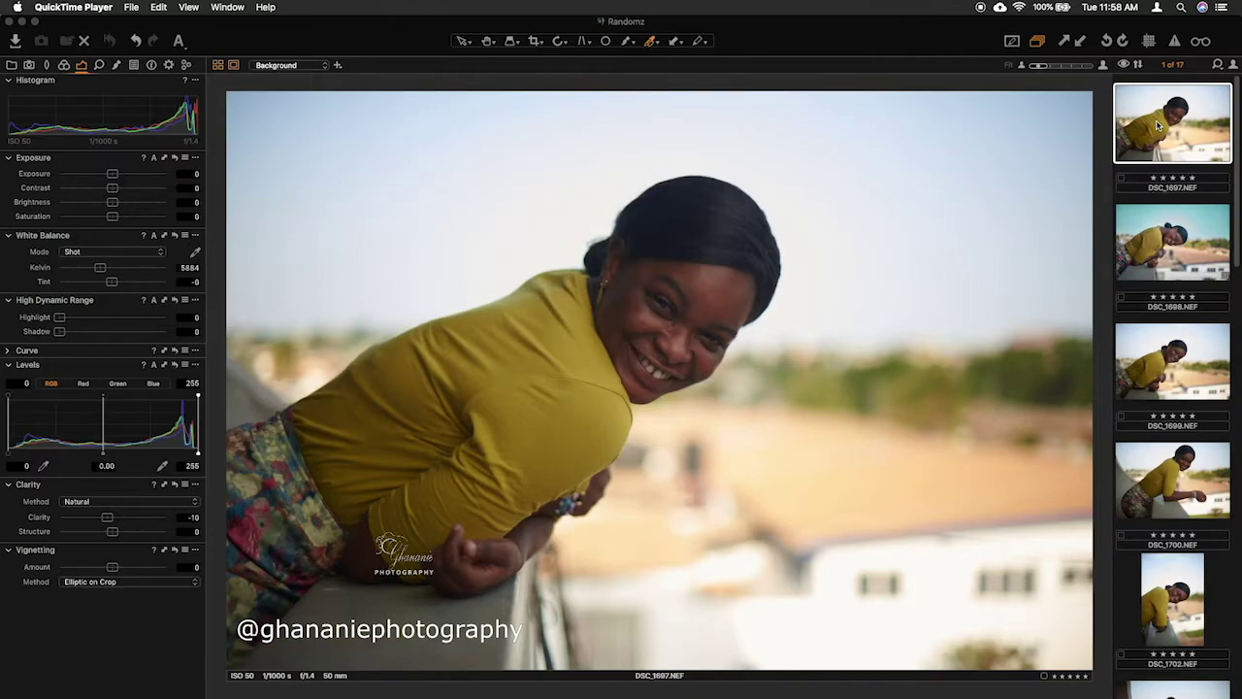
Browse the balcony shots in the filmstrip and settle on the DSC_1698 portrait
click(1186, 233)
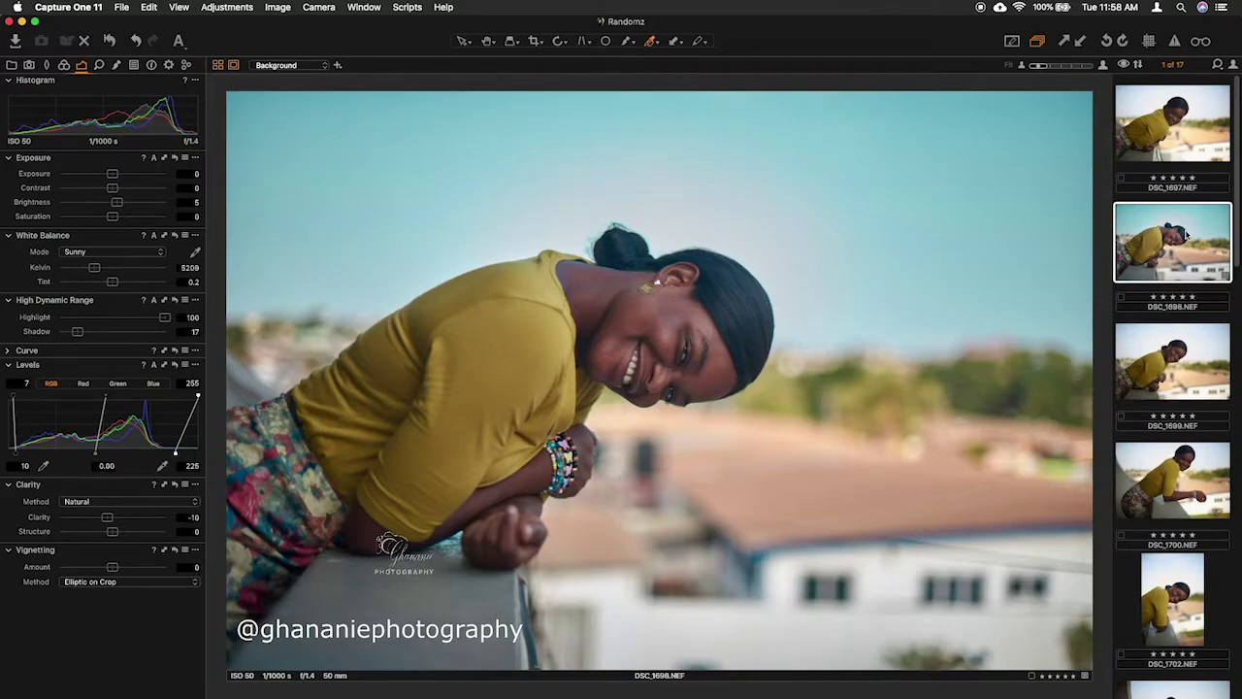
key(Up)
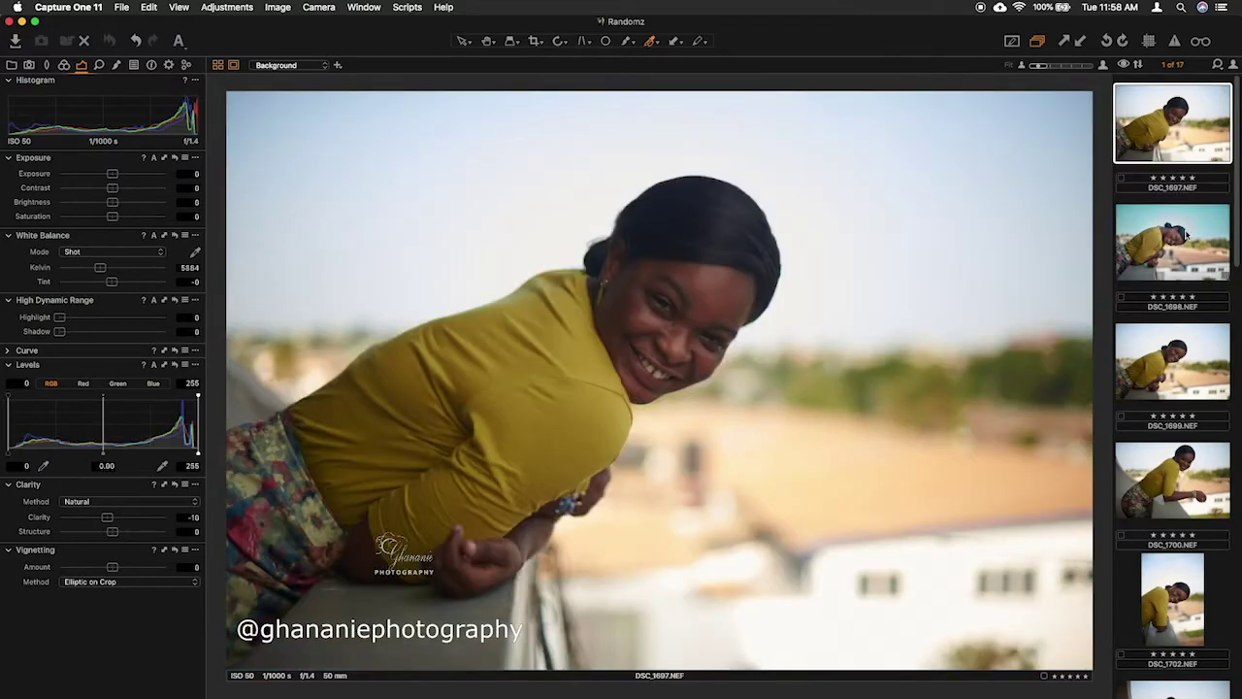
key(Down)
key(Down)
key(Down)
key(Up)
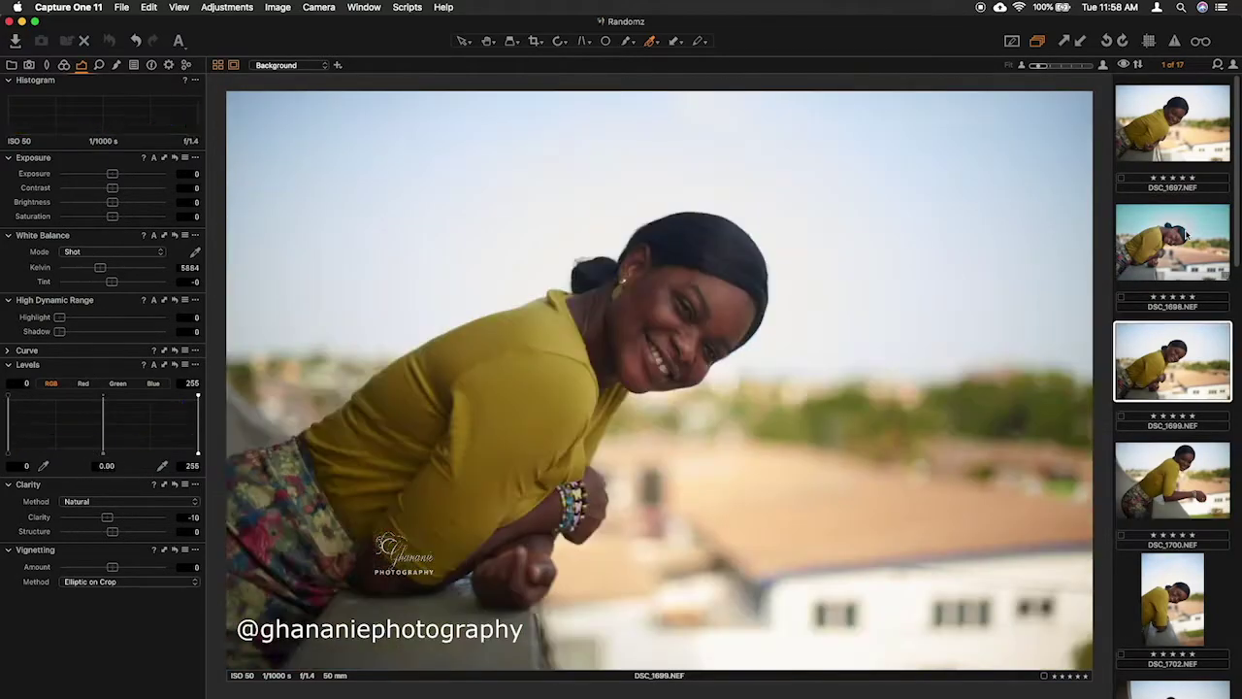
key(Up)
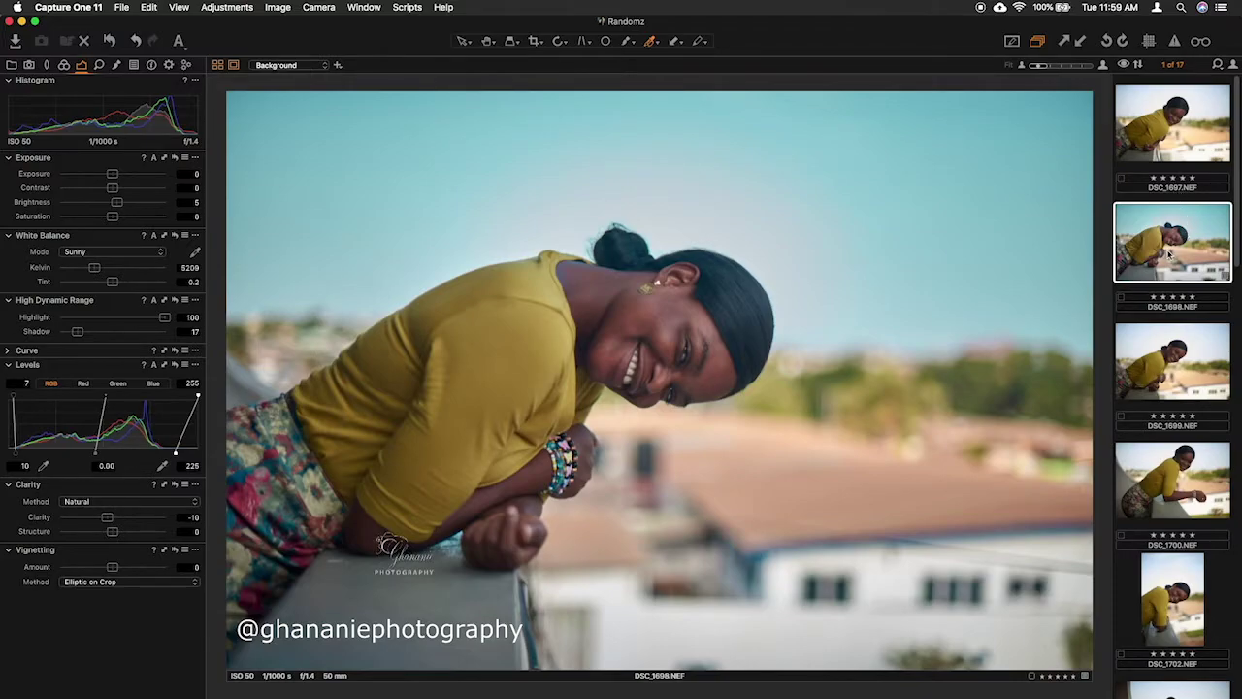
right_click(1166, 245)
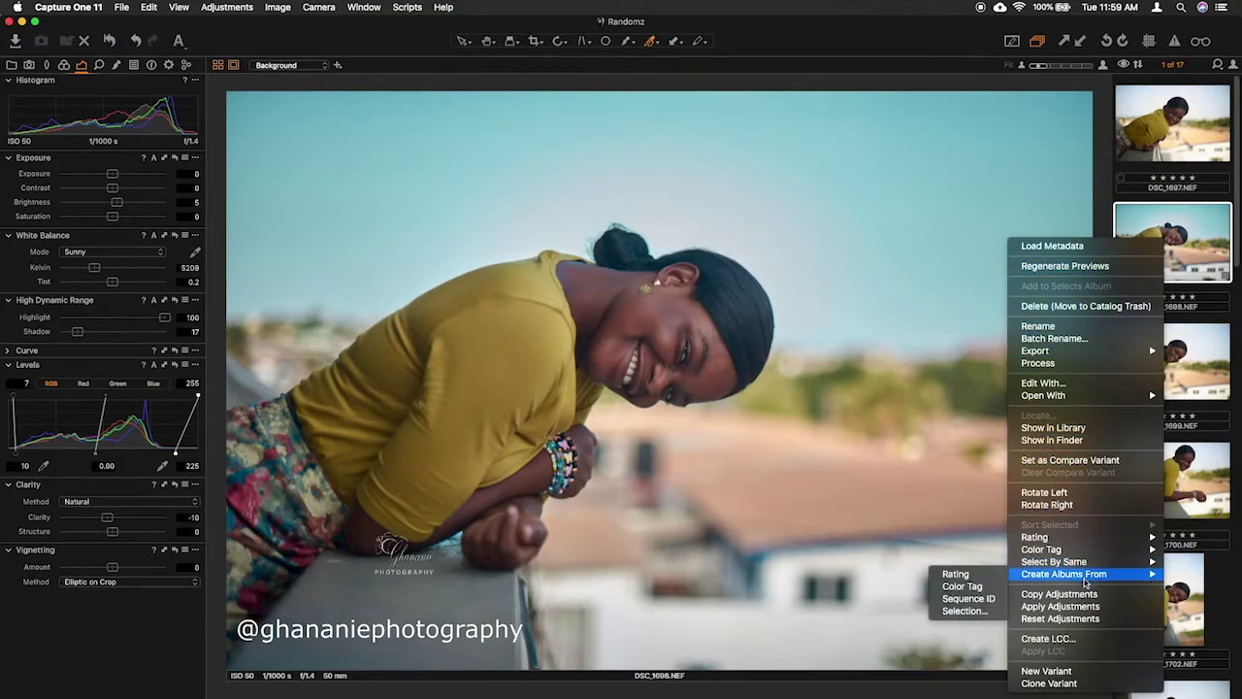
Reset all adjustments on DSC_1698, restoring Shot white balance 5884 K and Levels 0–255
click(1060, 619)
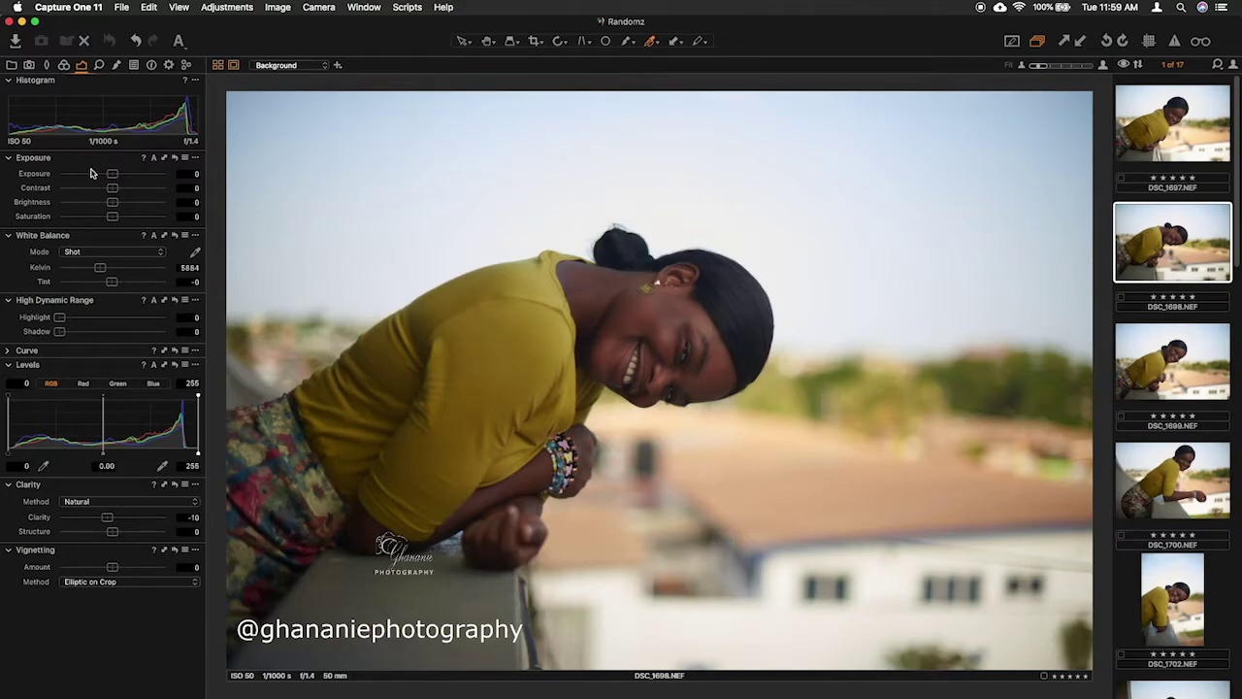
Correct lens distortion to about 43 and auto-set Levels to 7–240
click(46, 65)
click(69, 172)
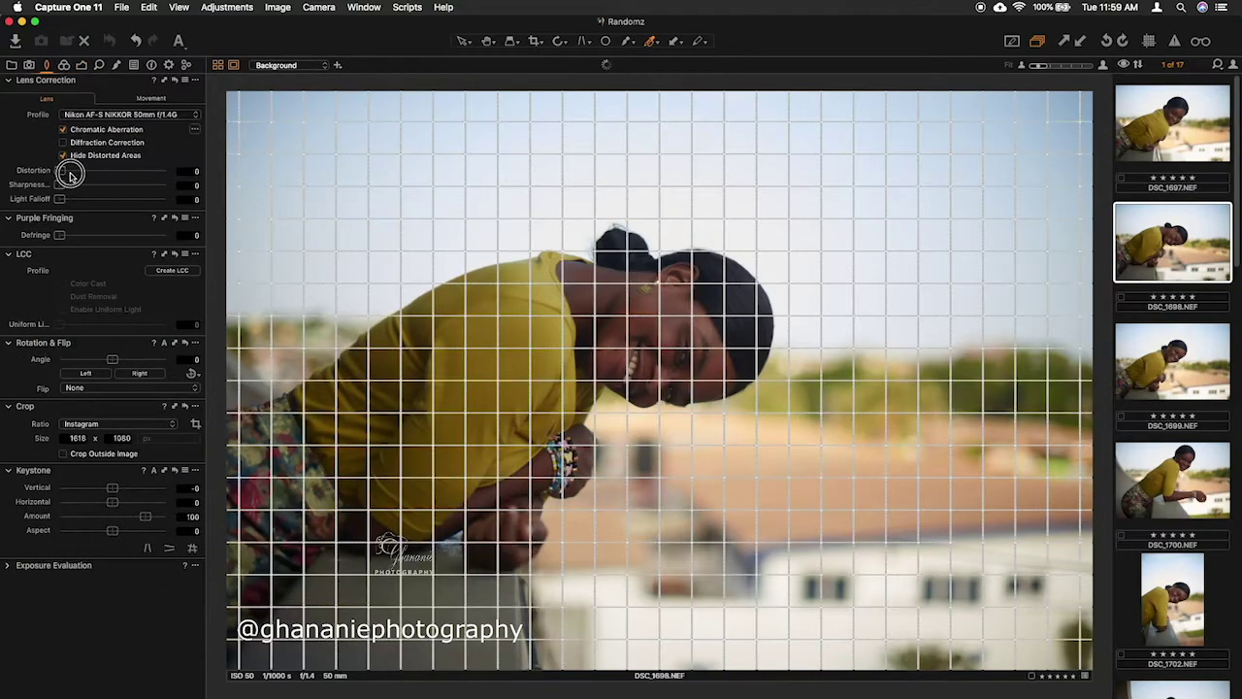
drag(69, 174, 99, 180)
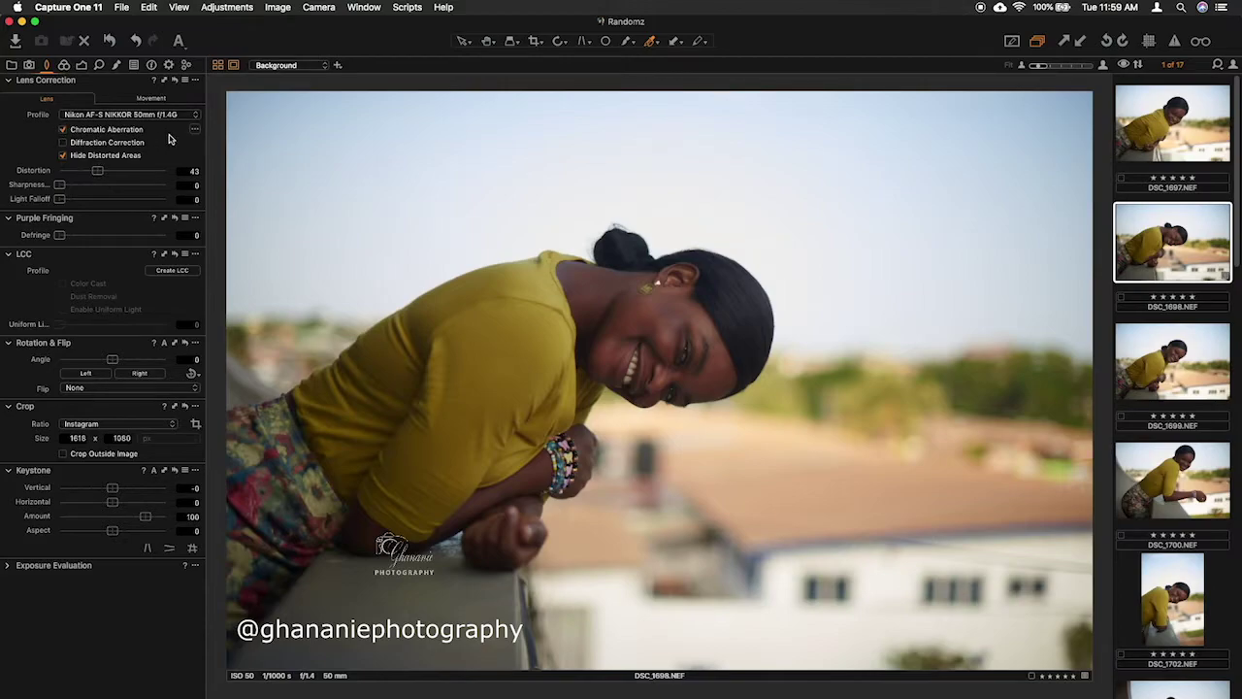
click(81, 65)
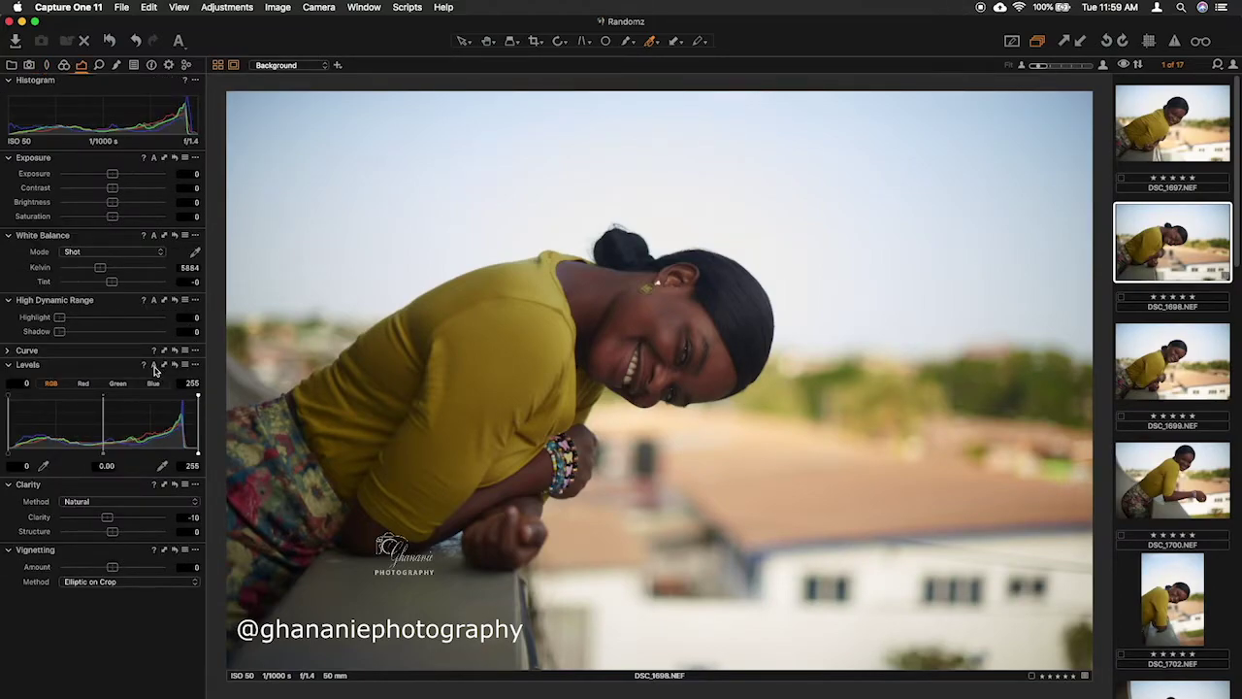
click(153, 366)
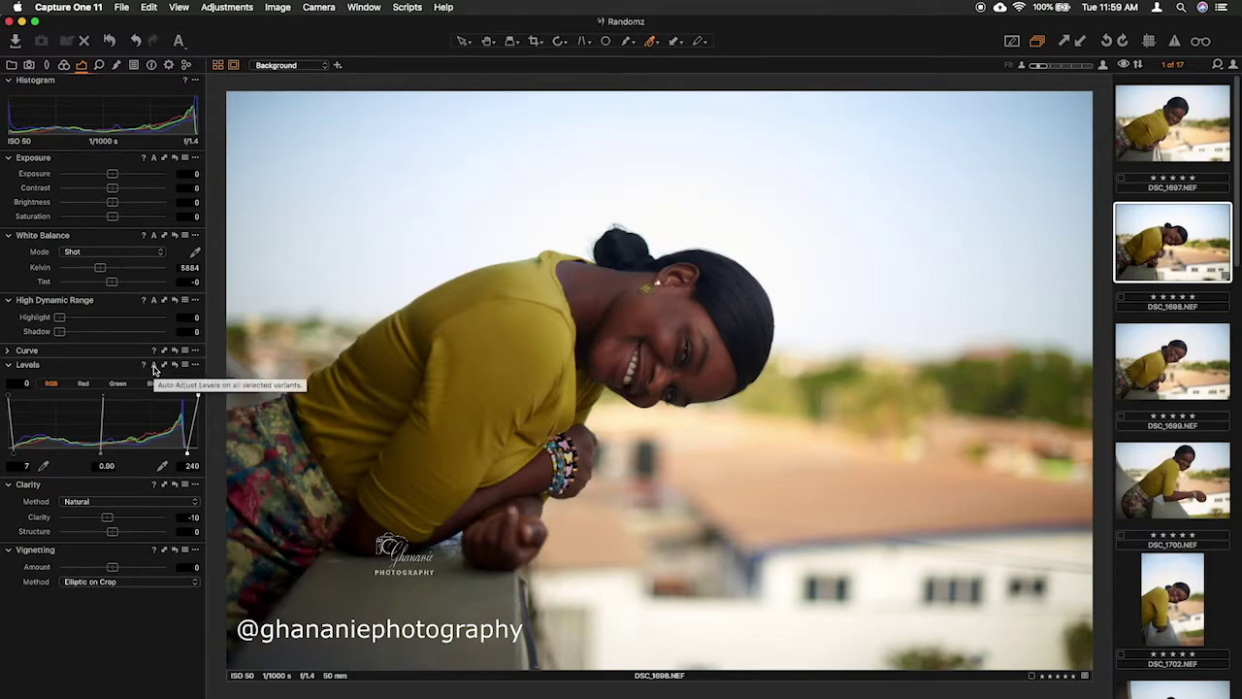
Set High Dynamic Range Highlight to 100 and Shadow to 21
click(60, 317)
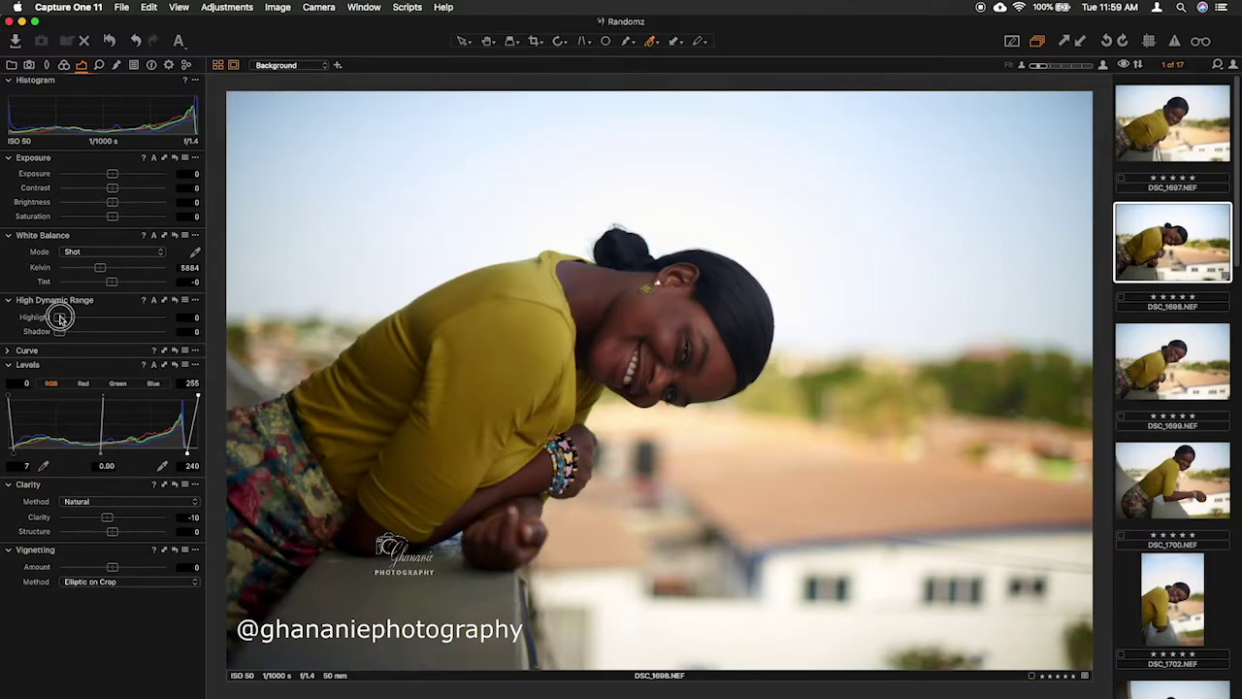
drag(59, 317, 199, 321)
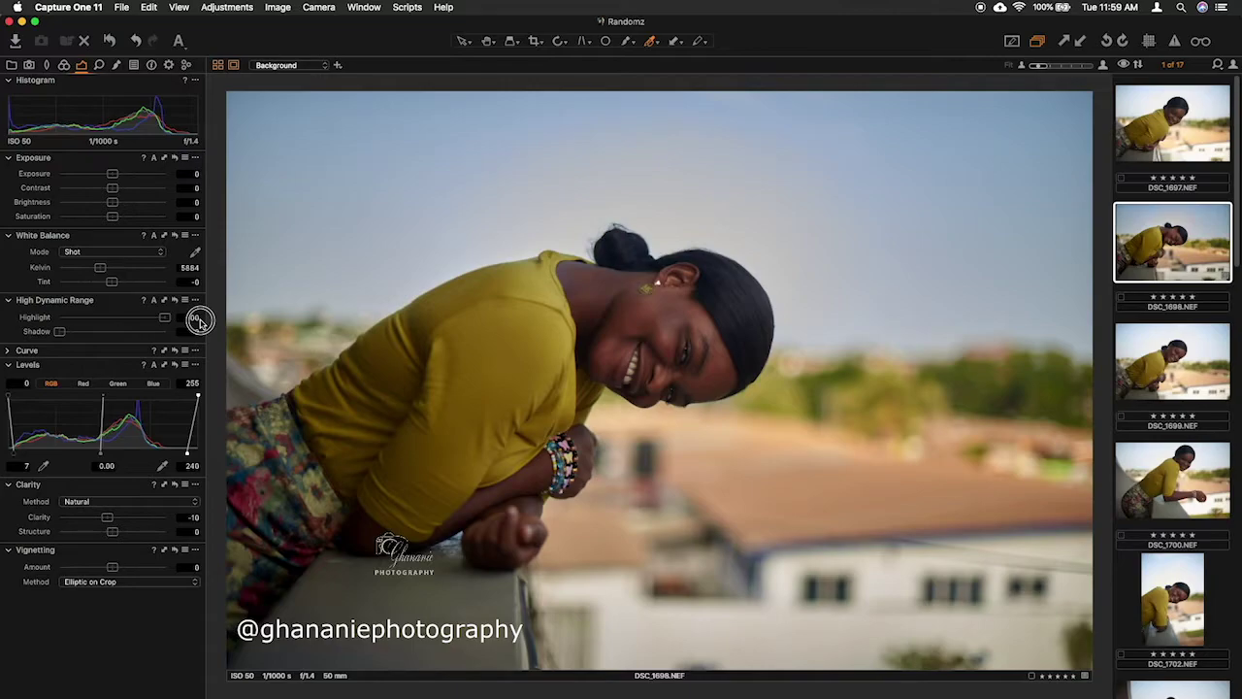
drag(199, 322, 167, 317)
drag(61, 335, 82, 334)
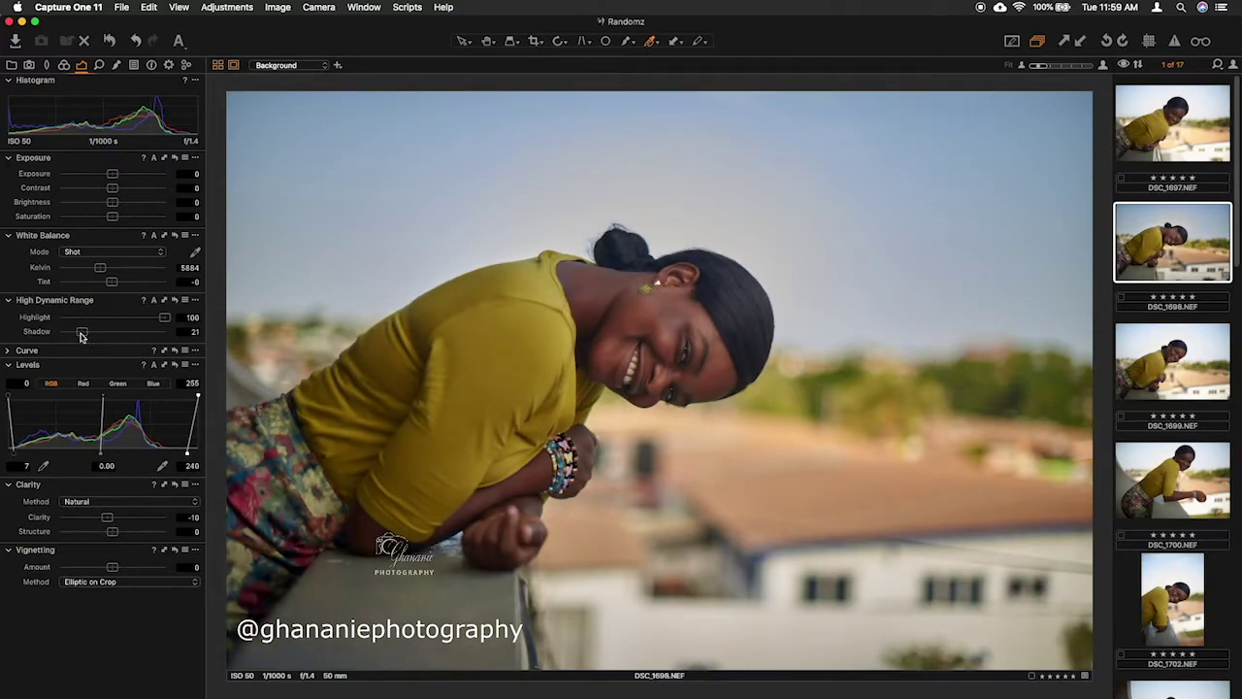
Switch white balance to Sunny, then adjust it to 5655 K with tint 1.1
click(163, 256)
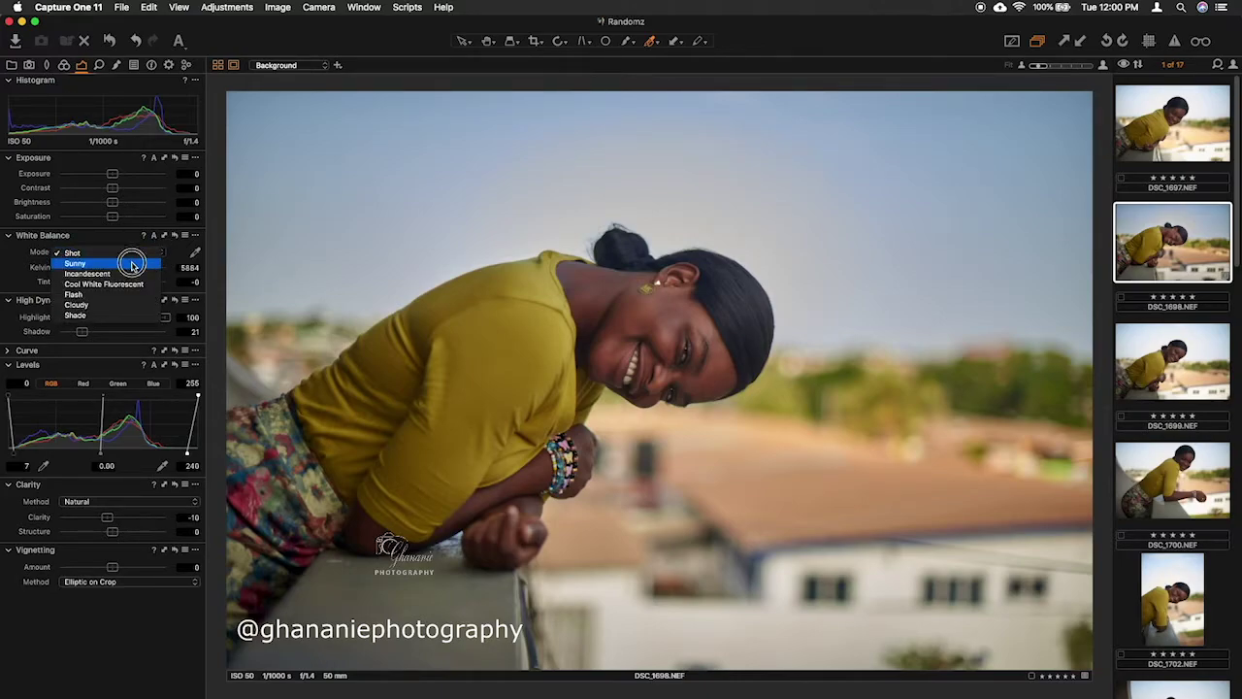
click(133, 264)
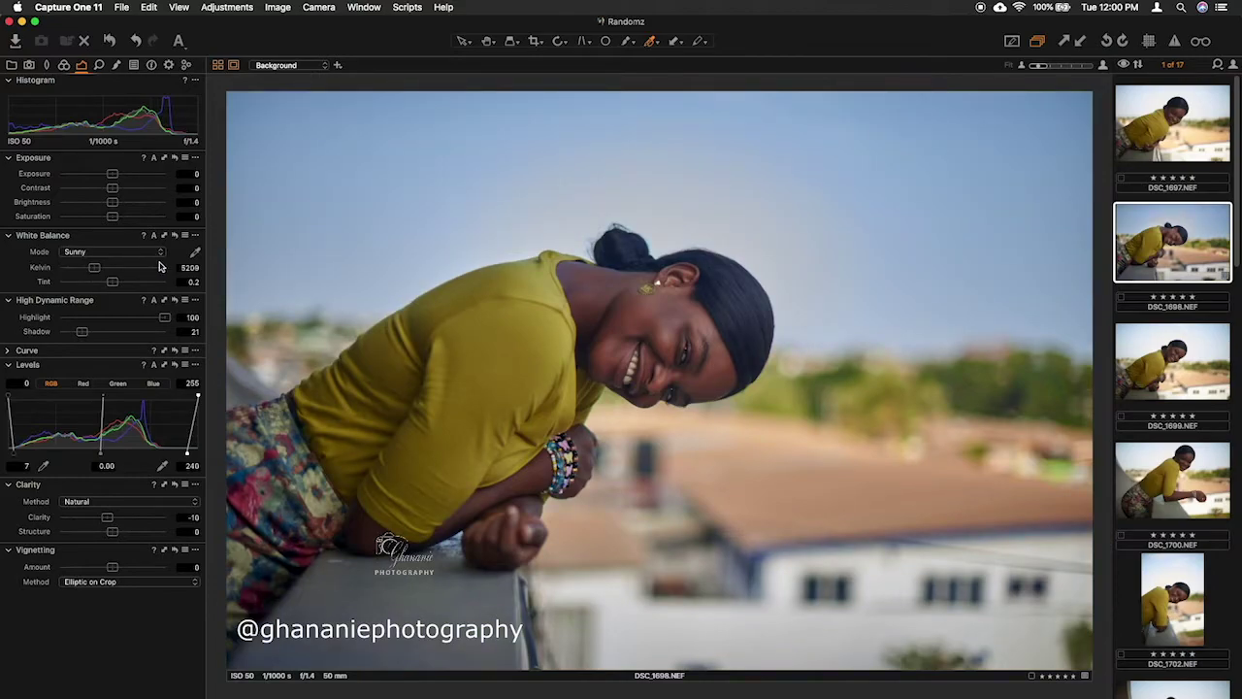
click(93, 270)
drag(93, 270, 116, 288)
click(95, 273)
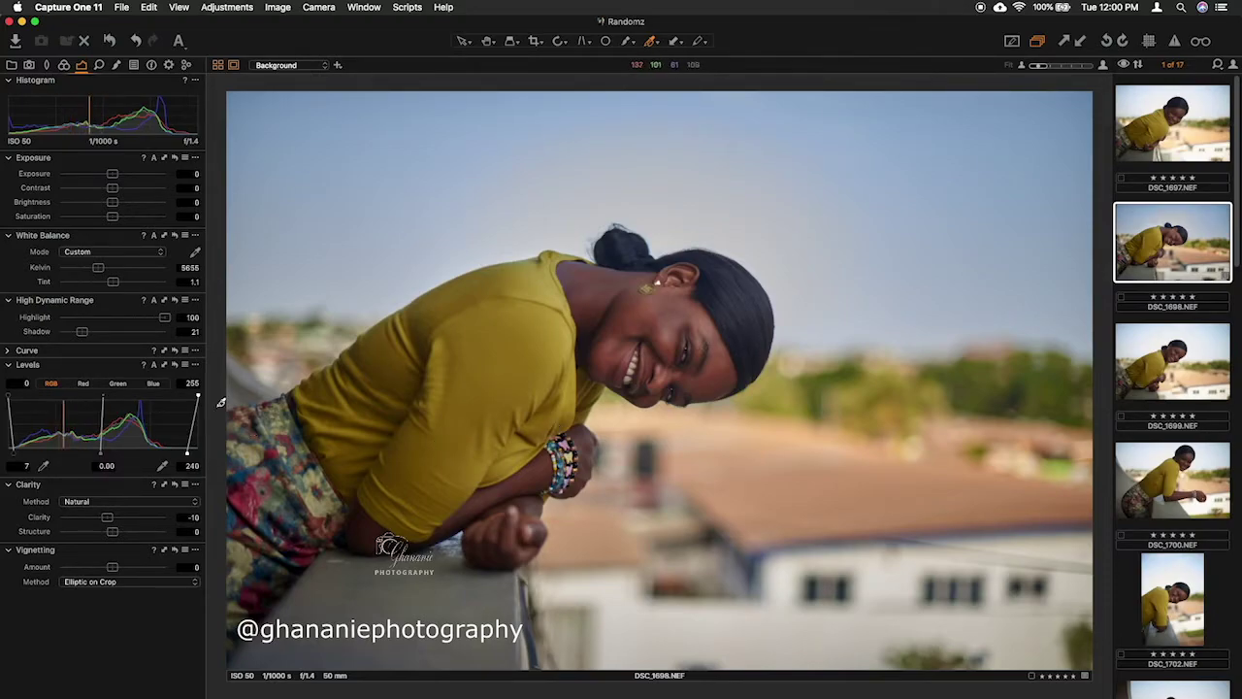
Auto-set Levels, then move the white point to 228 for Levels 11–228
click(153, 366)
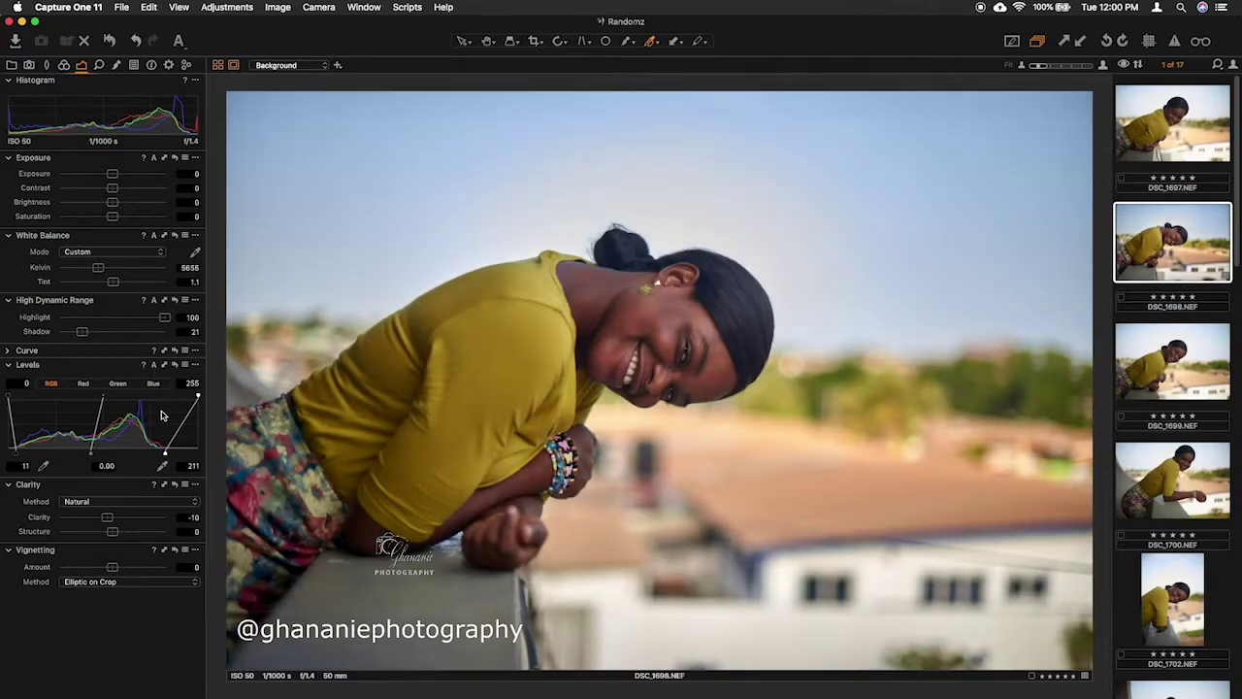
drag(167, 459, 180, 459)
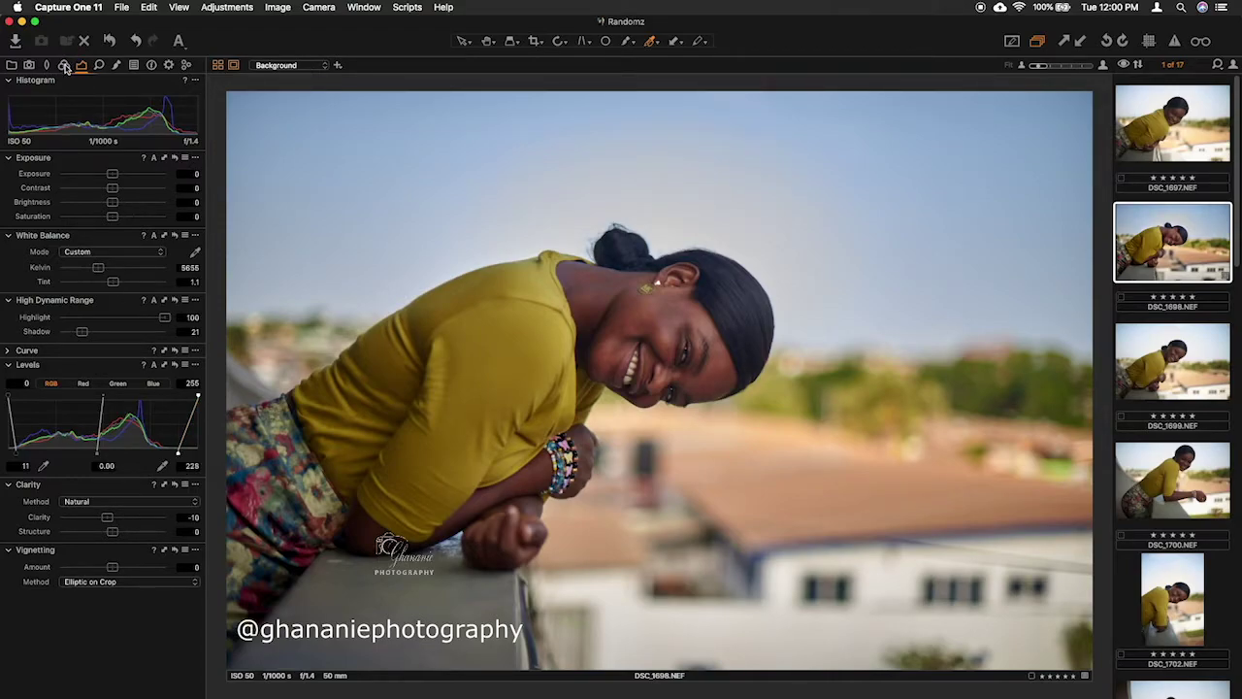
click(64, 65)
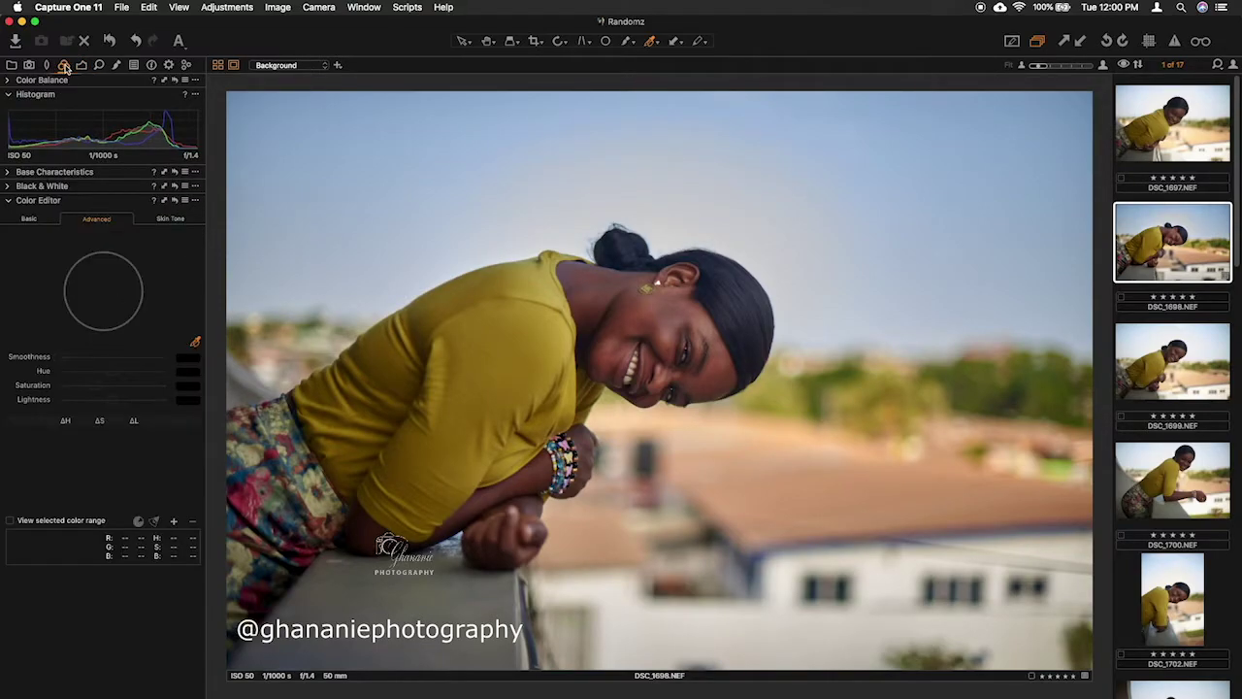
Sample the blue sky in Color Editor Advanced and shift its hue to −7.4
click(195, 344)
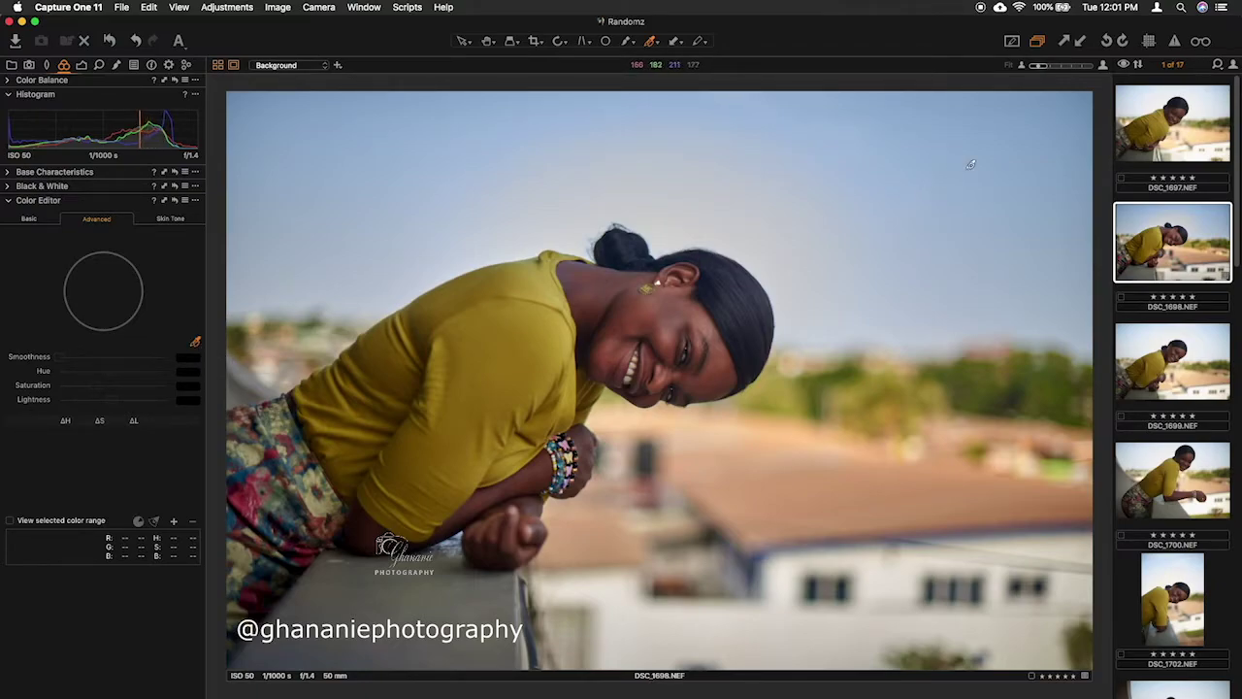
click(998, 119)
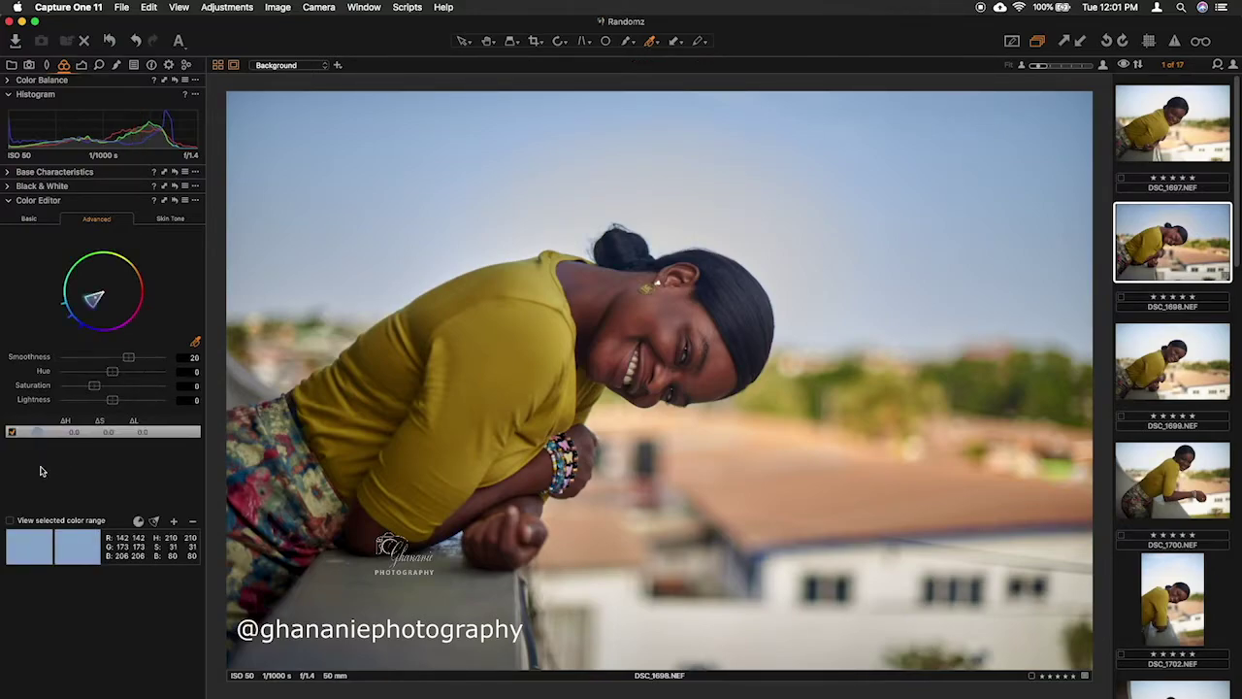
click(9, 522)
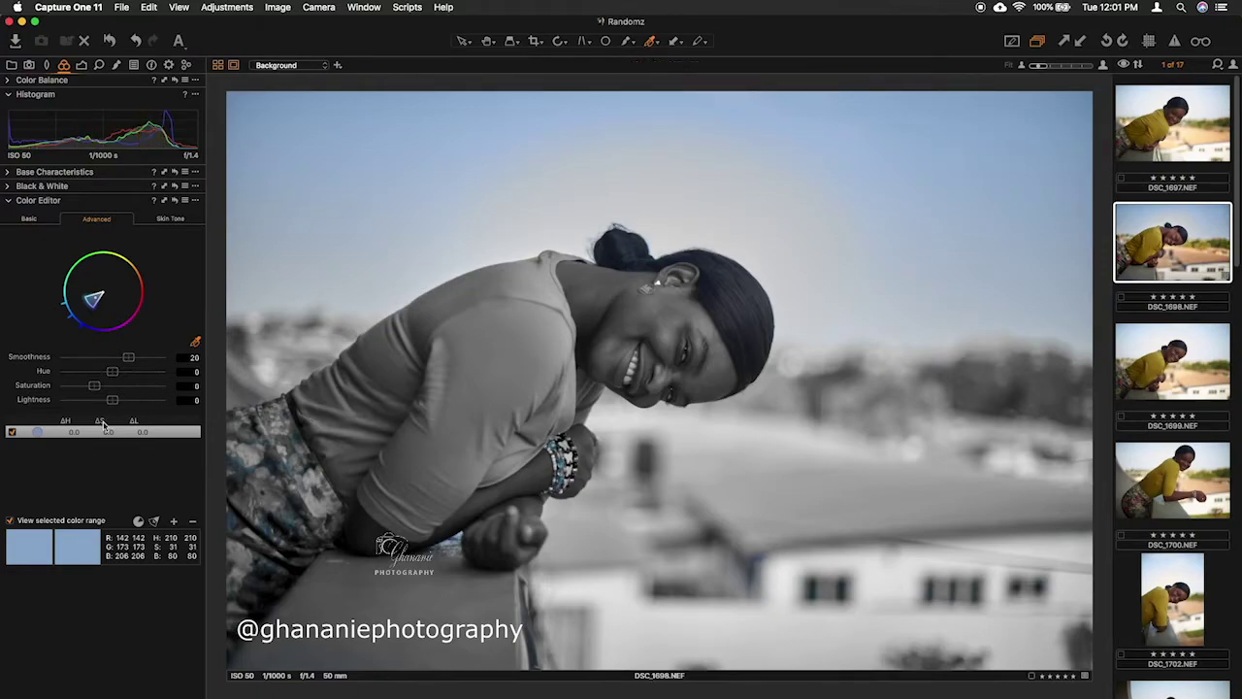
click(12, 431)
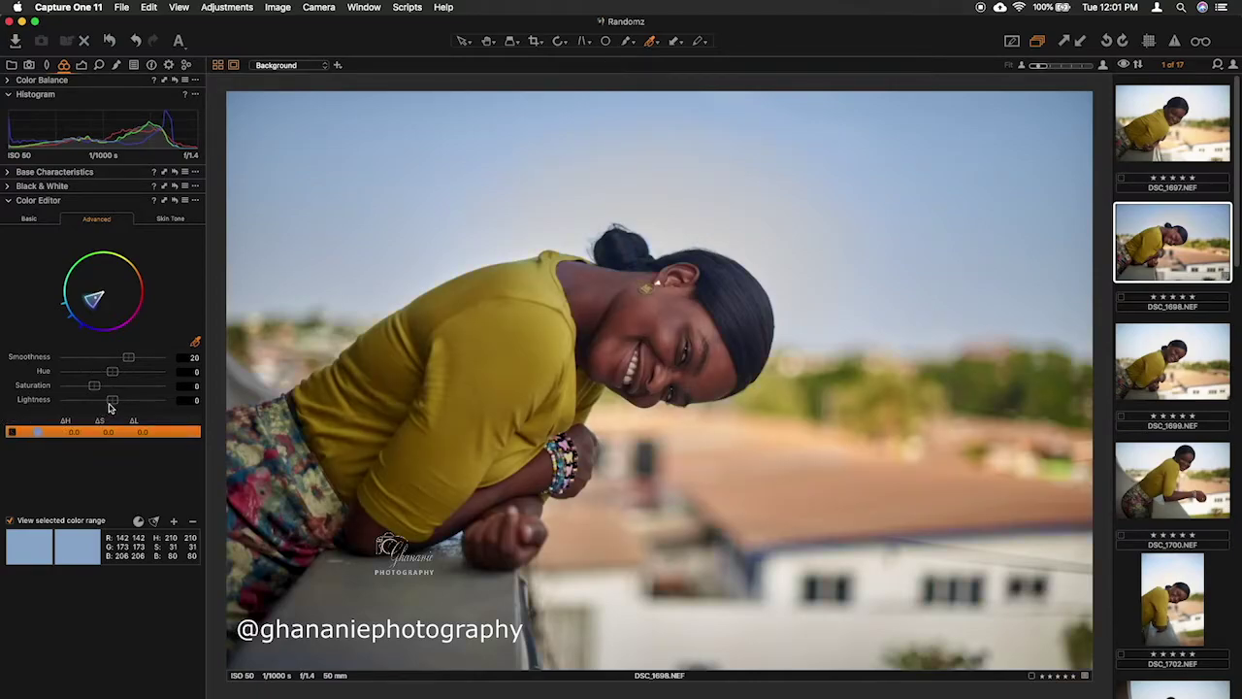
click(112, 373)
mouse_move(113, 373)
mouse_down()
mouse_move(2, 372)
mouse_move(56, 346)
mouse_move(83, 375)
mouse_move(161, 369)
mouse_move(265, 389)
mouse_move(128, 360)
mouse_move(99, 369)
mouse_up()
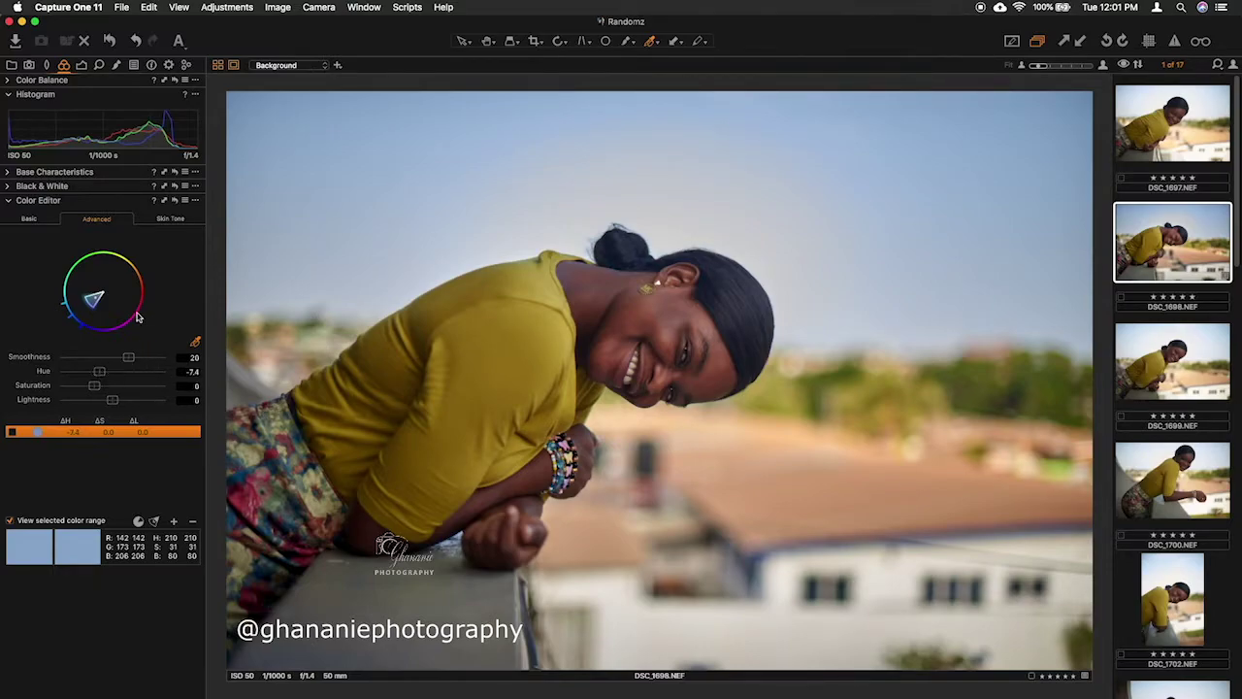
click(117, 65)
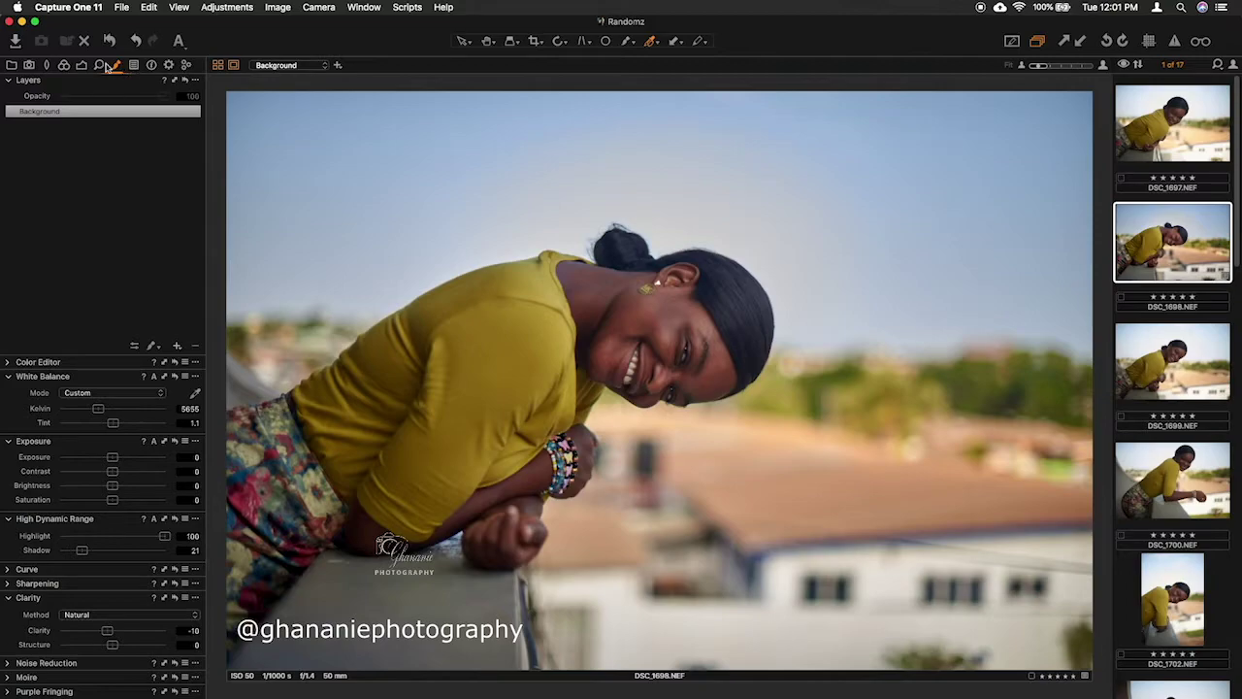
Shift the sky colour range's hue to −30 for a deeper cyan
click(81, 65)
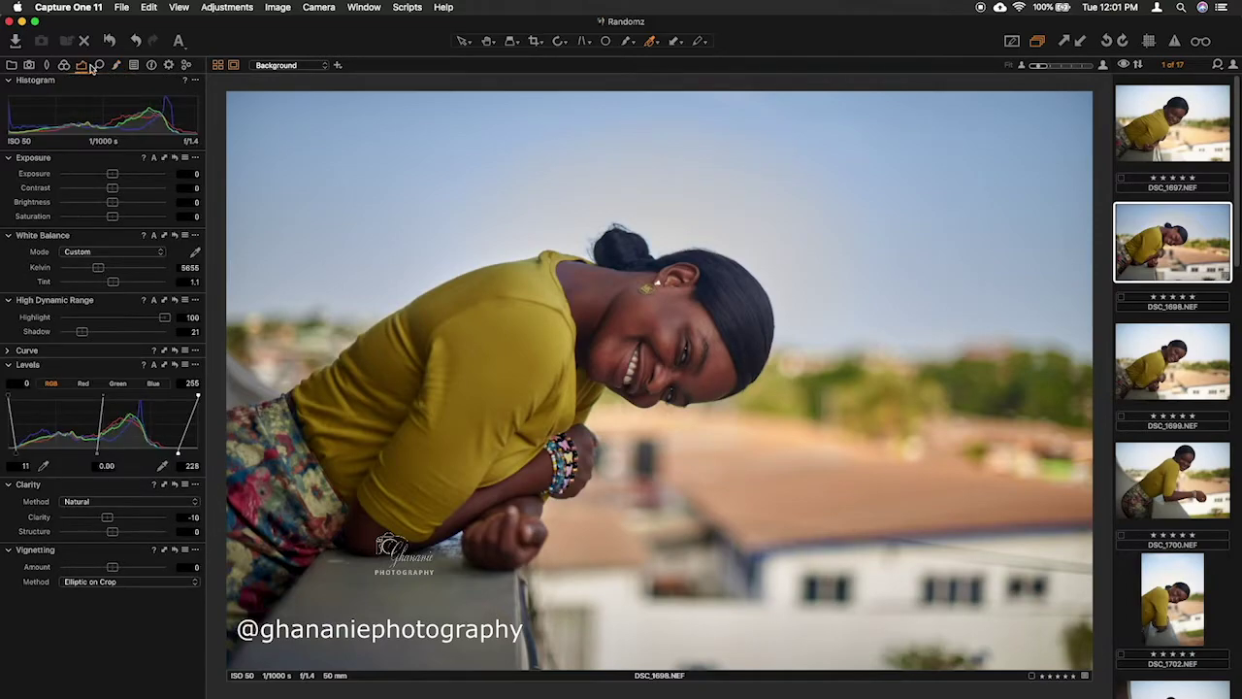
click(63, 65)
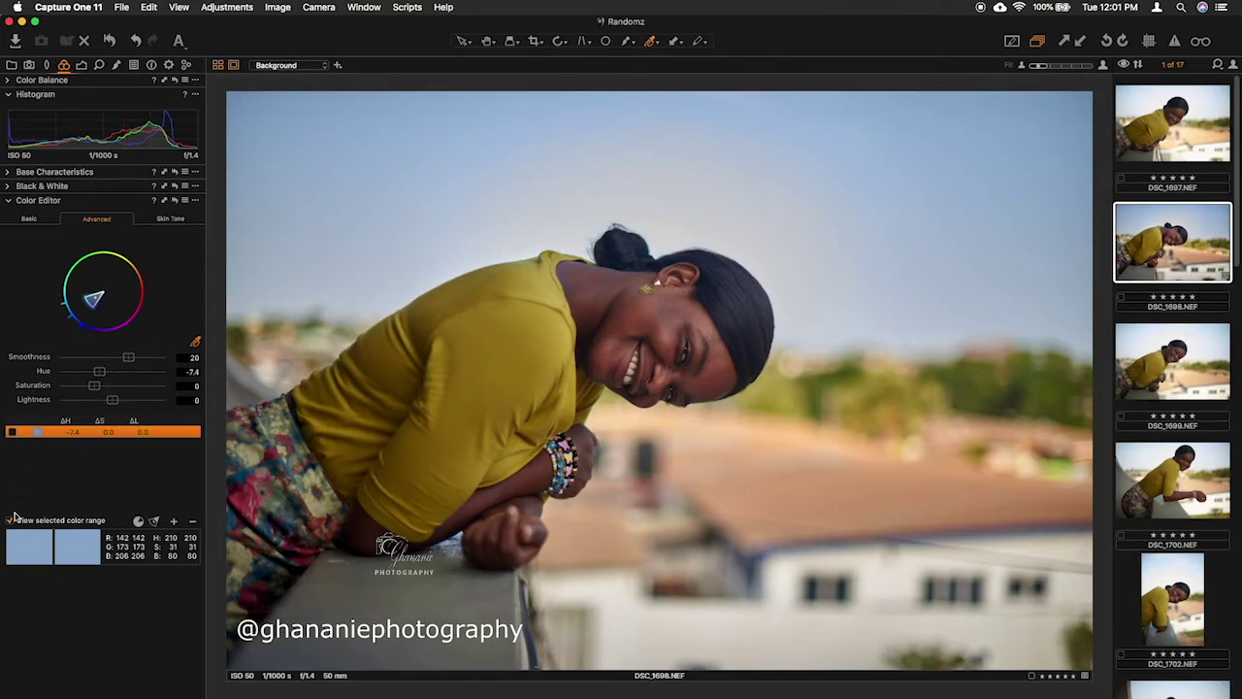
click(11, 433)
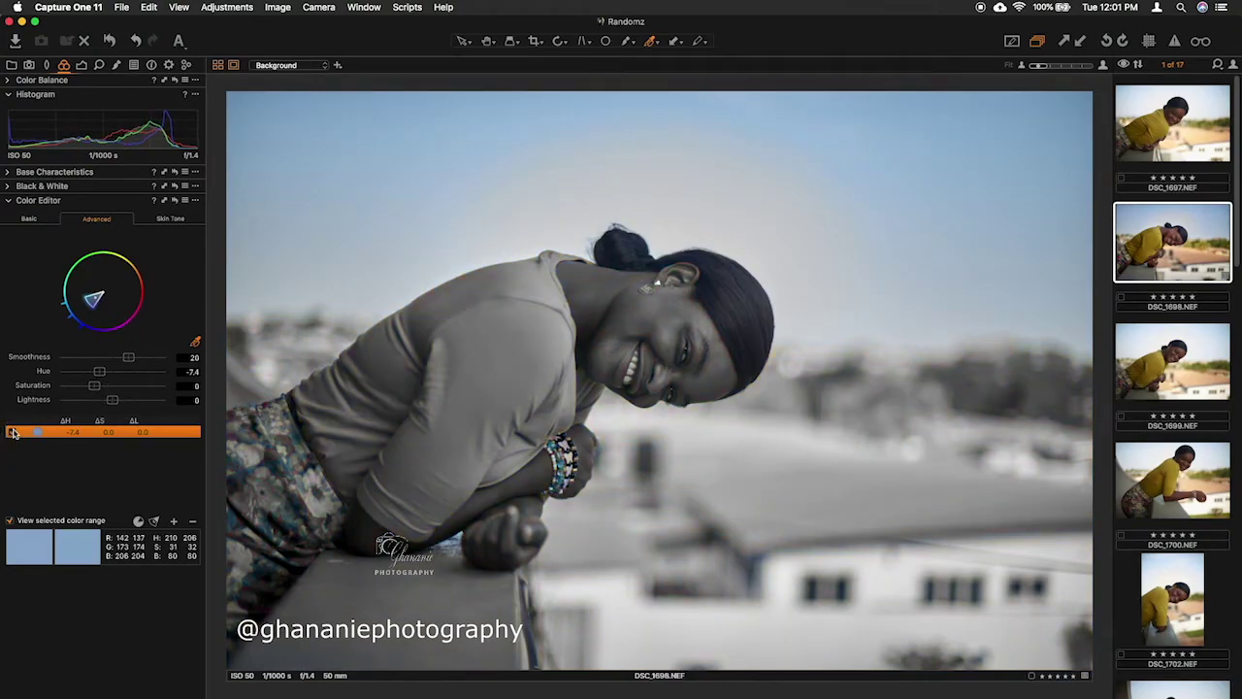
click(11, 522)
drag(100, 375, 18, 361)
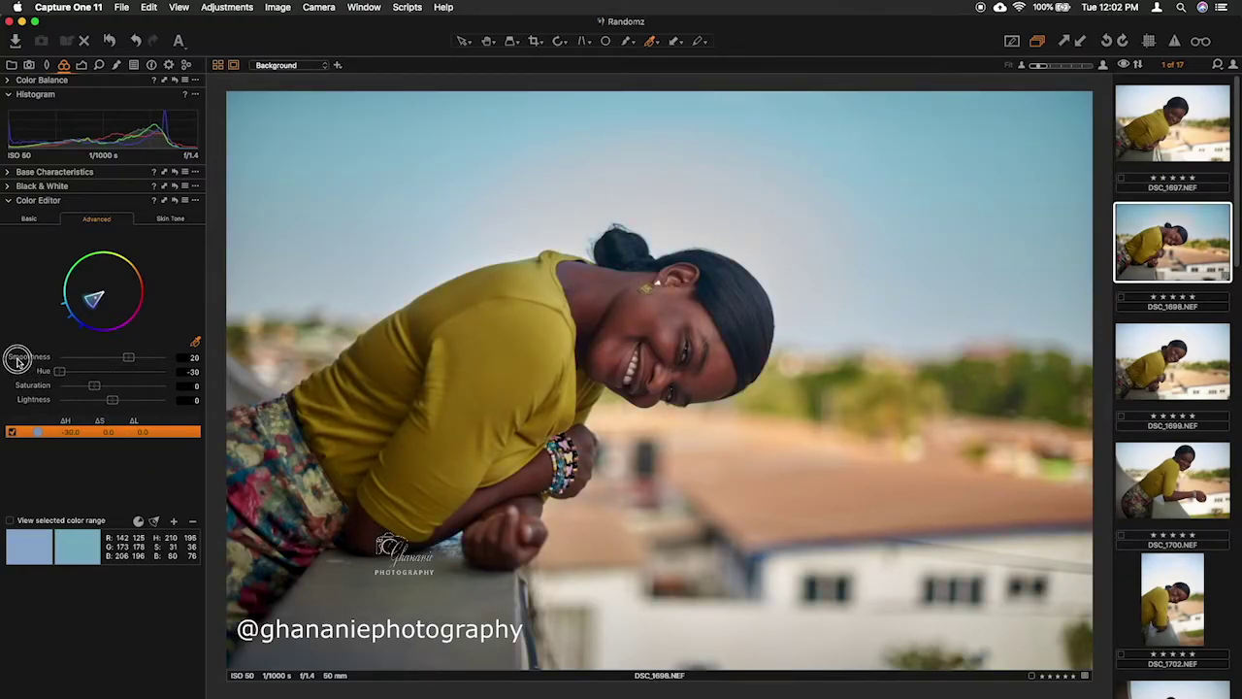
drag(18, 361, 220, 382)
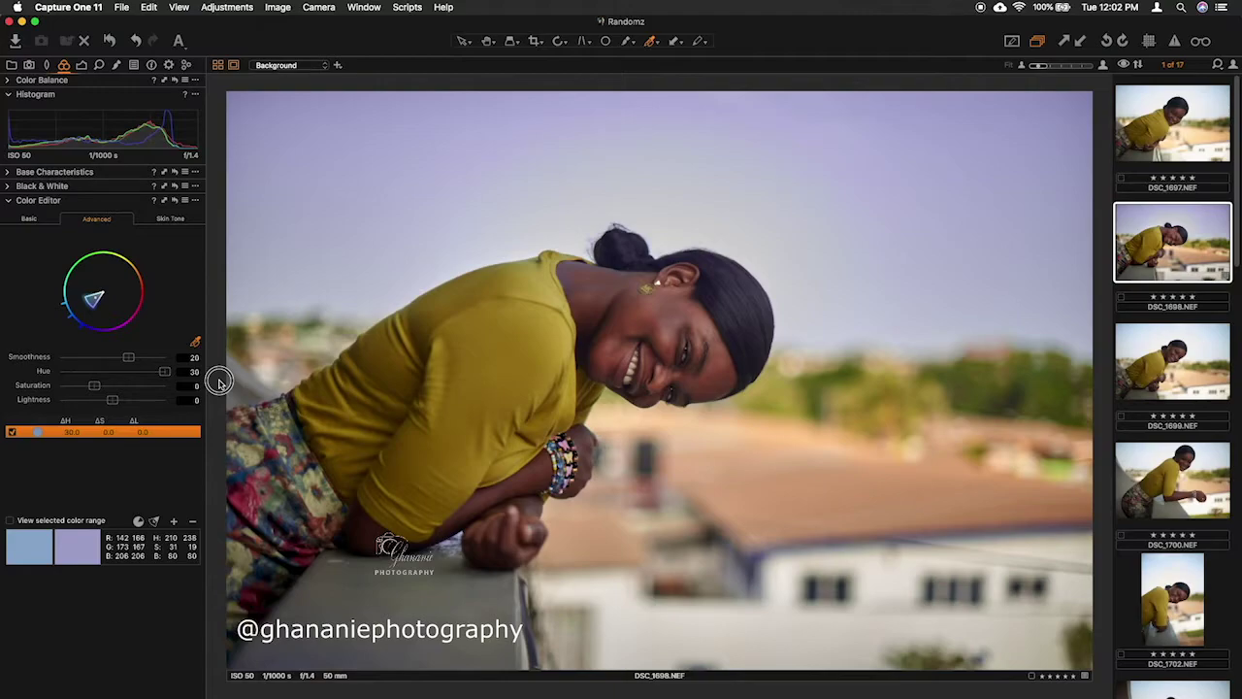
drag(219, 381, 49, 376)
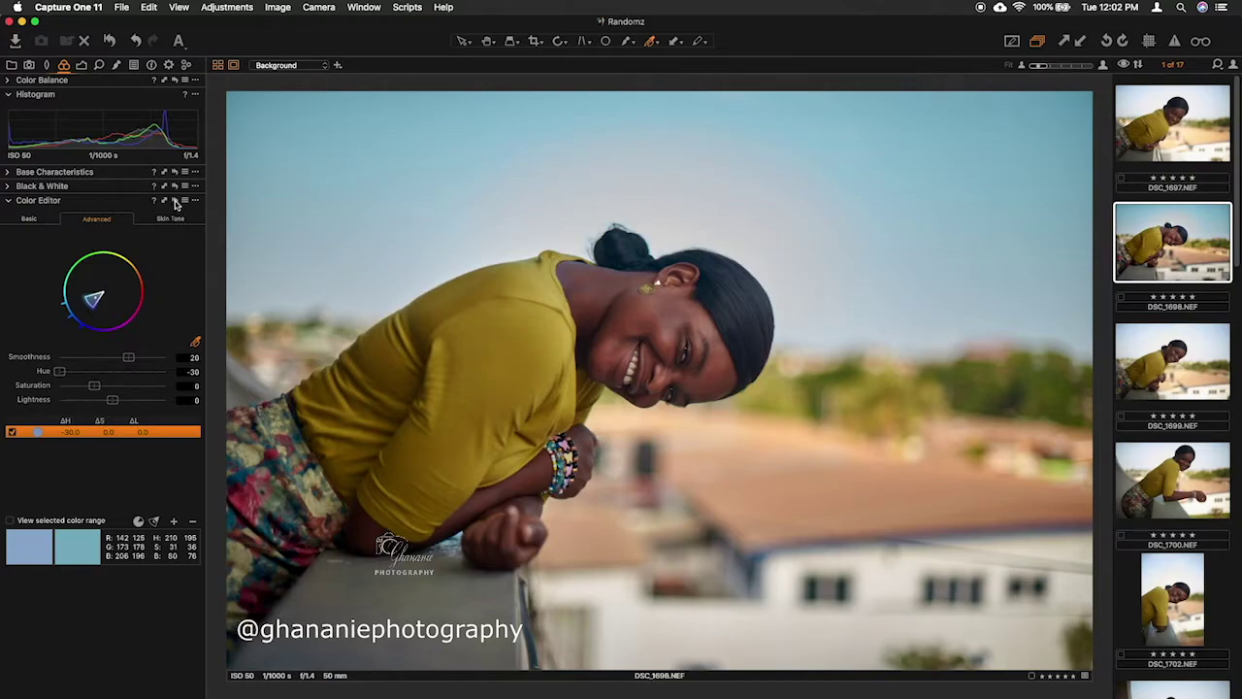
Raise the sky range's saturation to 15.1 and reset its lightness to 0
click(175, 201)
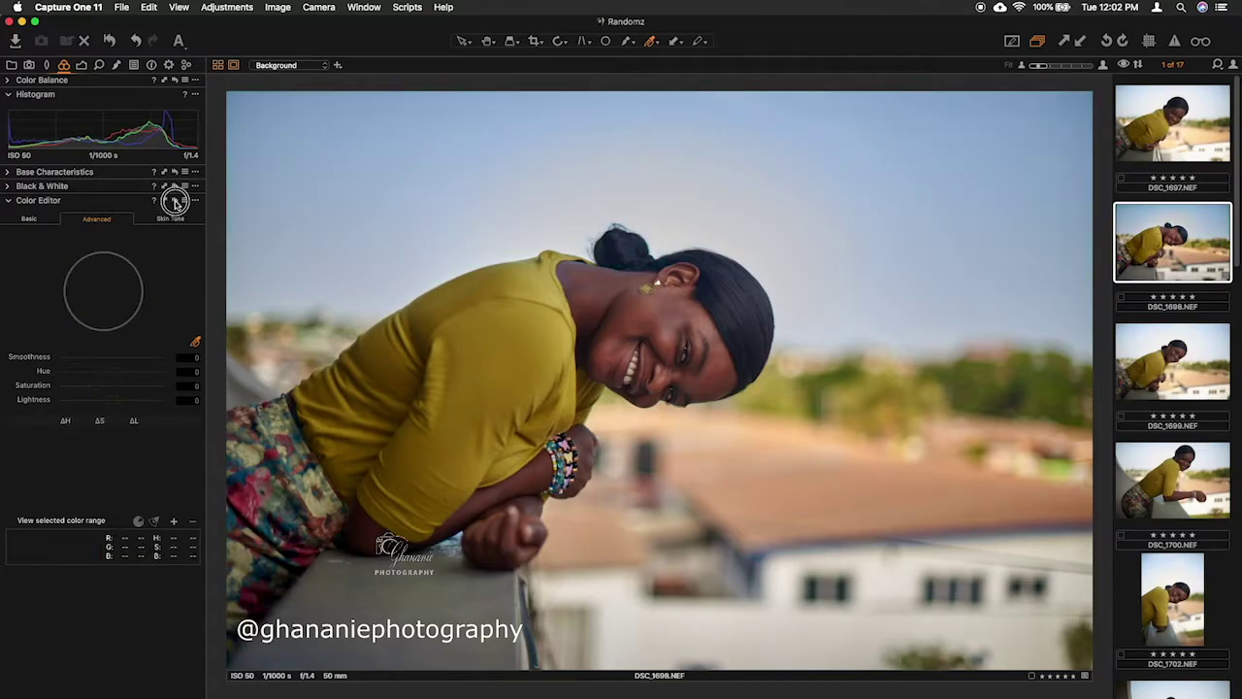
drag(175, 201, 176, 203)
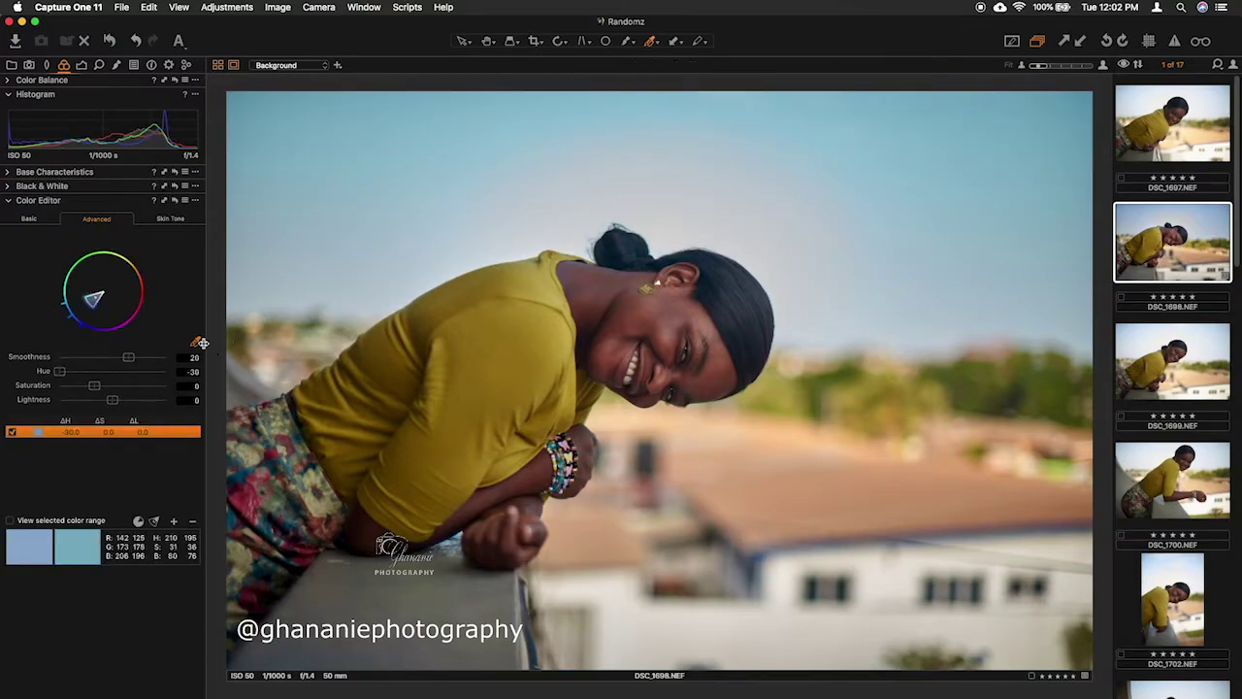
click(96, 387)
drag(96, 388, 101, 391)
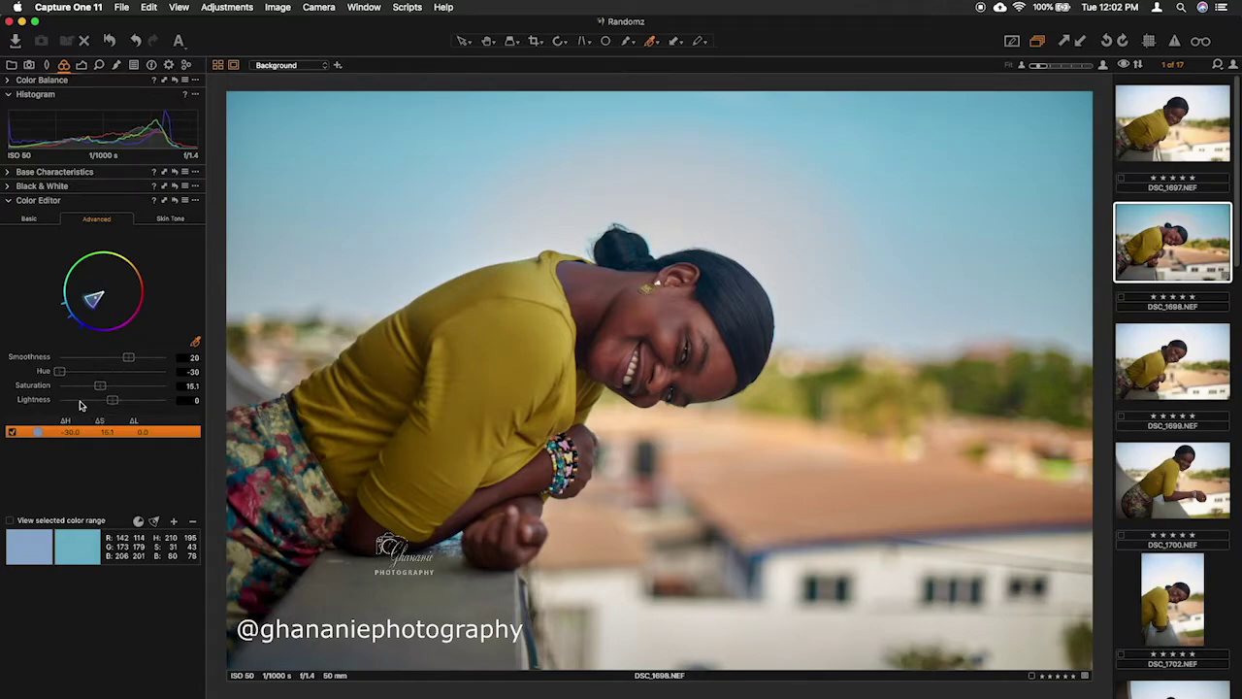
mouse_move(114, 403)
mouse_down()
mouse_move(32, 391)
mouse_move(208, 404)
mouse_move(92, 388)
mouse_move(113, 386)
mouse_move(111, 397)
mouse_up()
double_click(114, 403)
click(195, 346)
Sample the pale sky as a second range with hue −30 and saturation 4.6
click(709, 201)
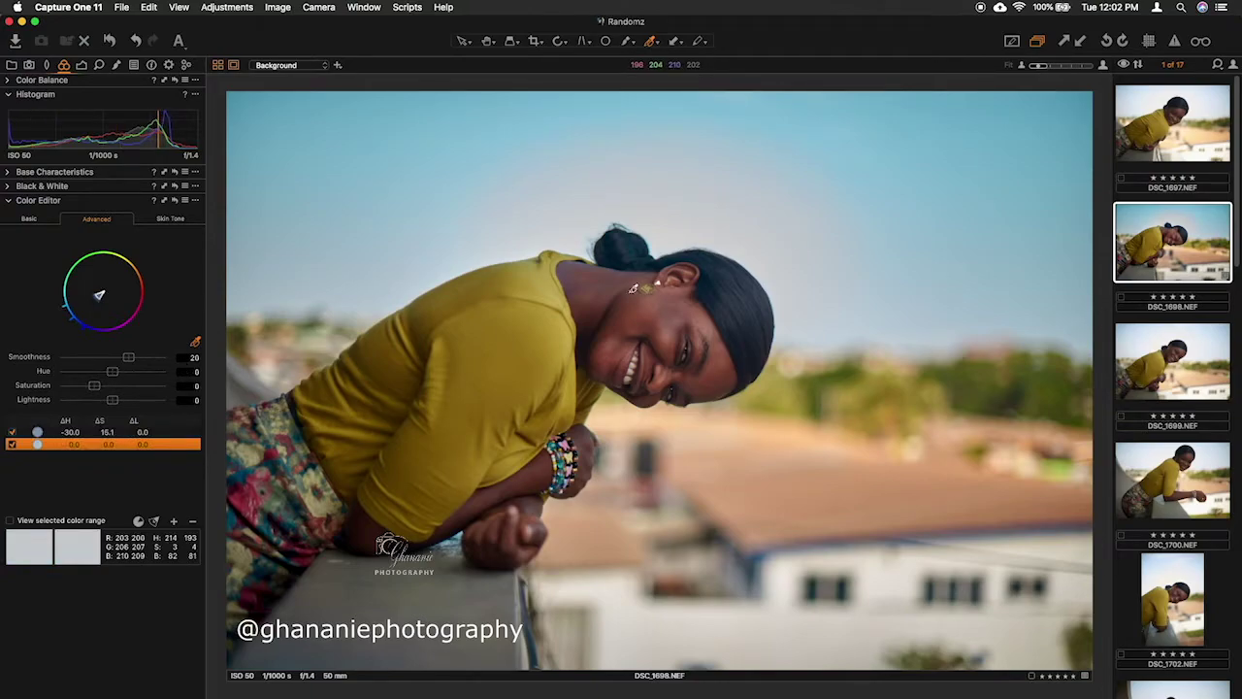
drag(112, 372, 32, 374)
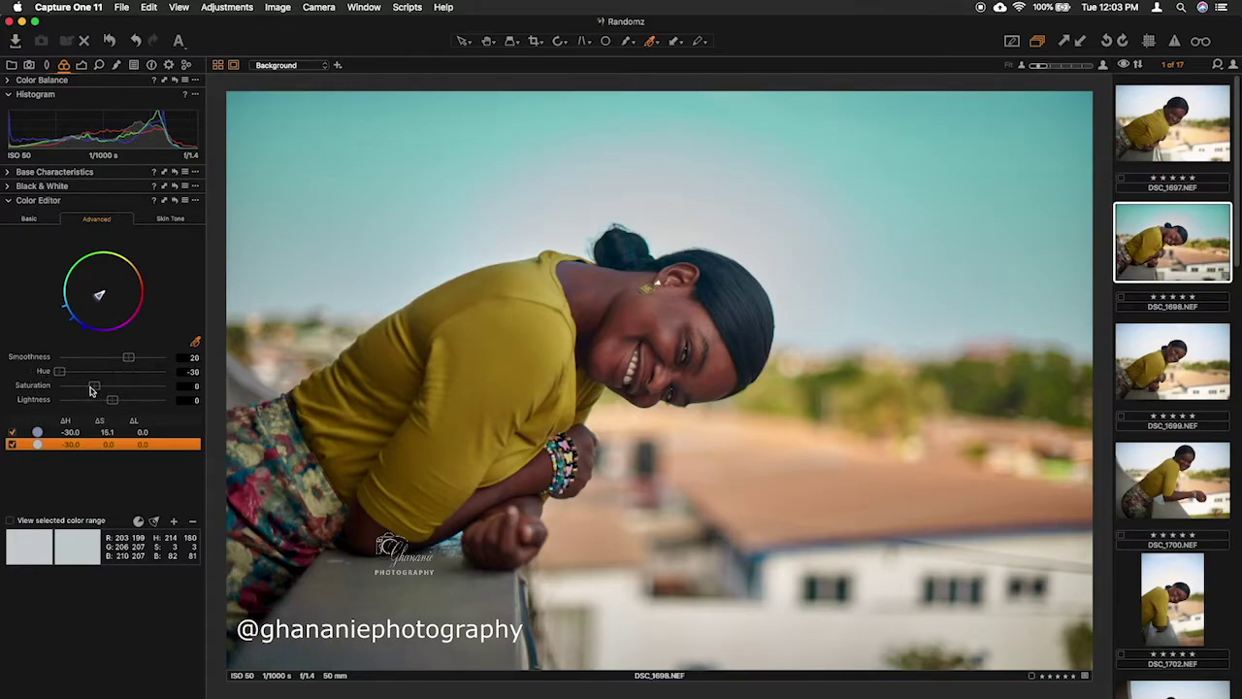
drag(90, 389, 97, 389)
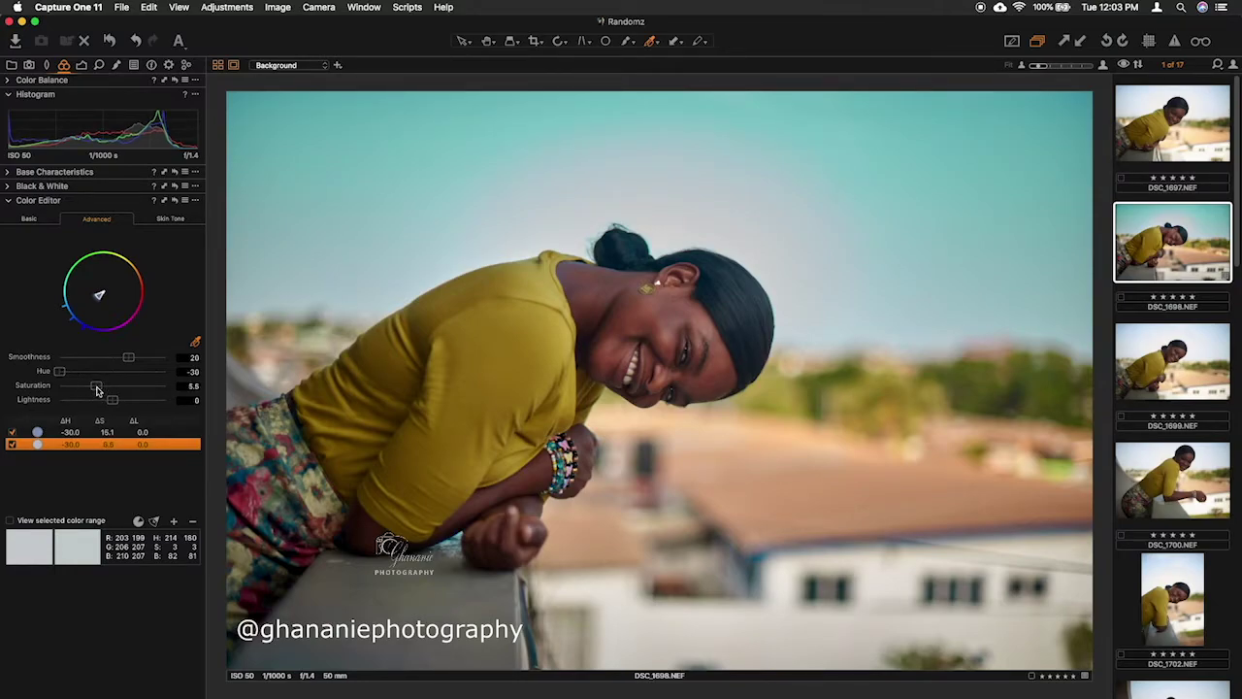
drag(97, 389, 96, 389)
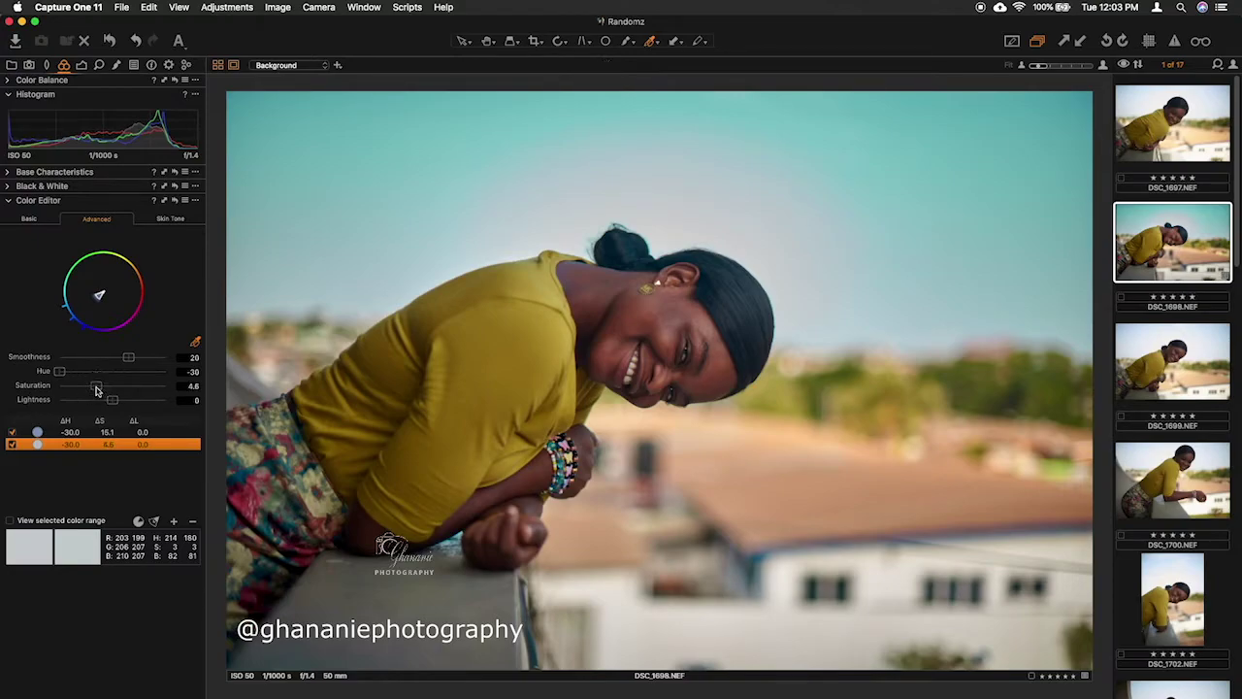
Compare the colour edits against the original using the reset icon
click(175, 201)
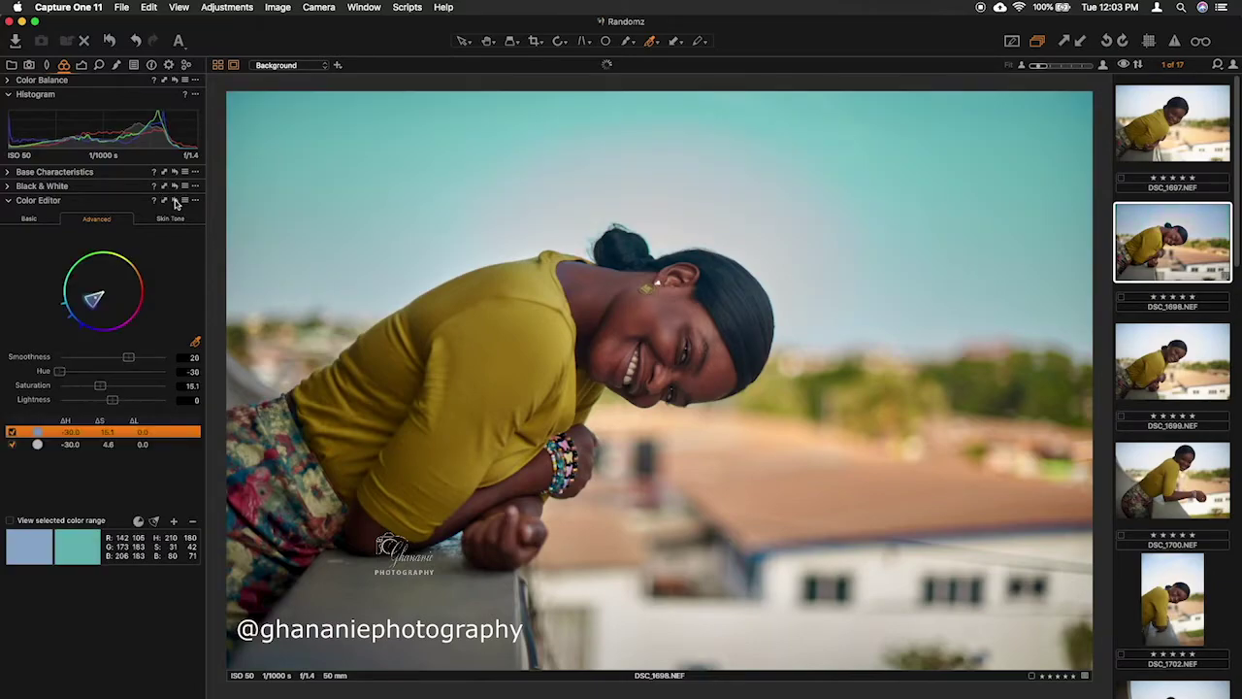
click(175, 202)
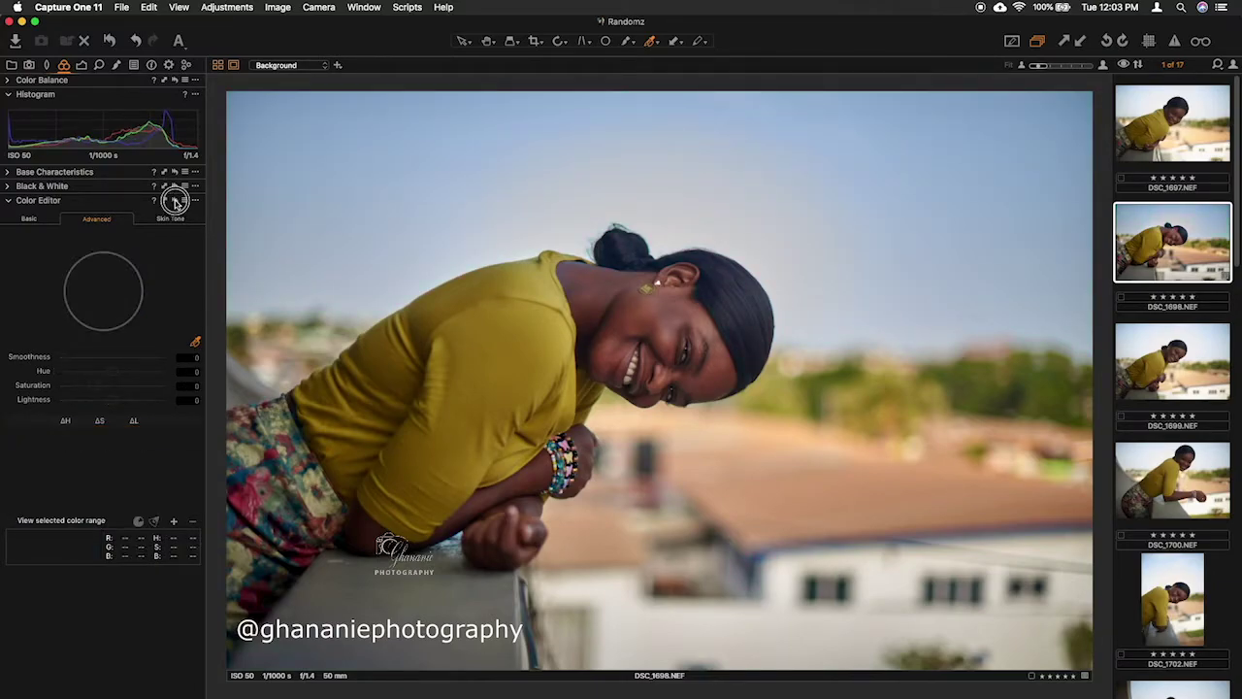
click(176, 202)
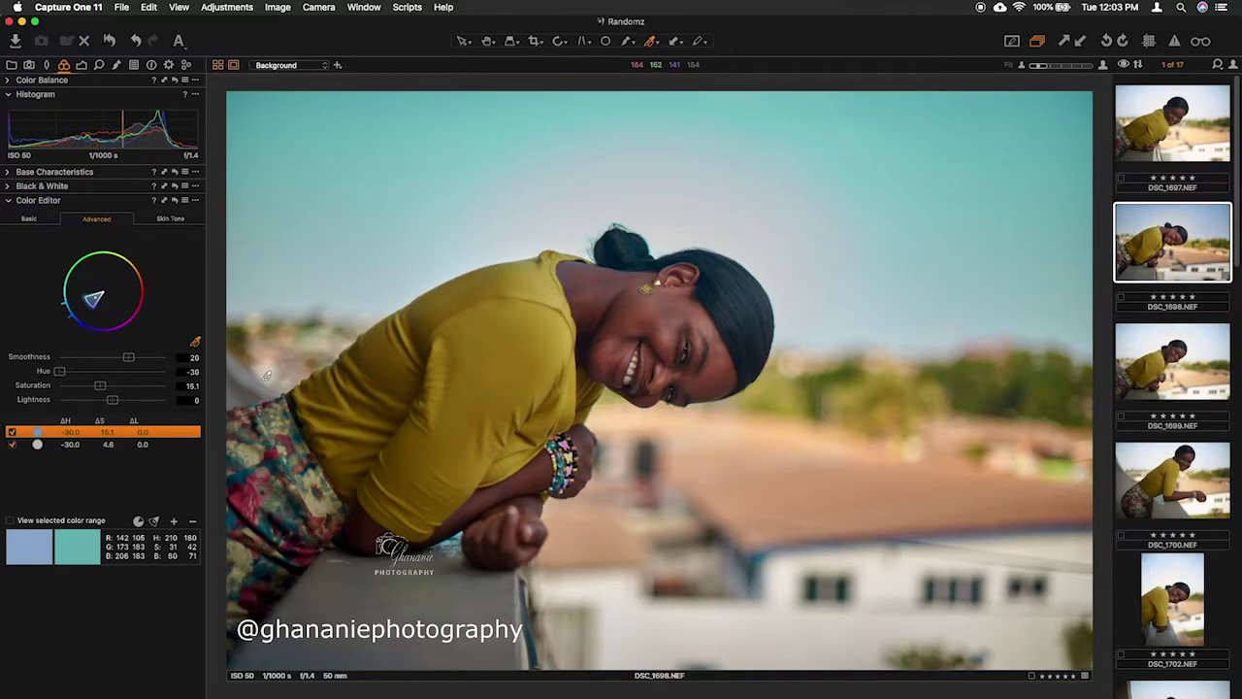
Sample the yellow dress as a third colour range and cut its saturation to −13.4
click(504, 339)
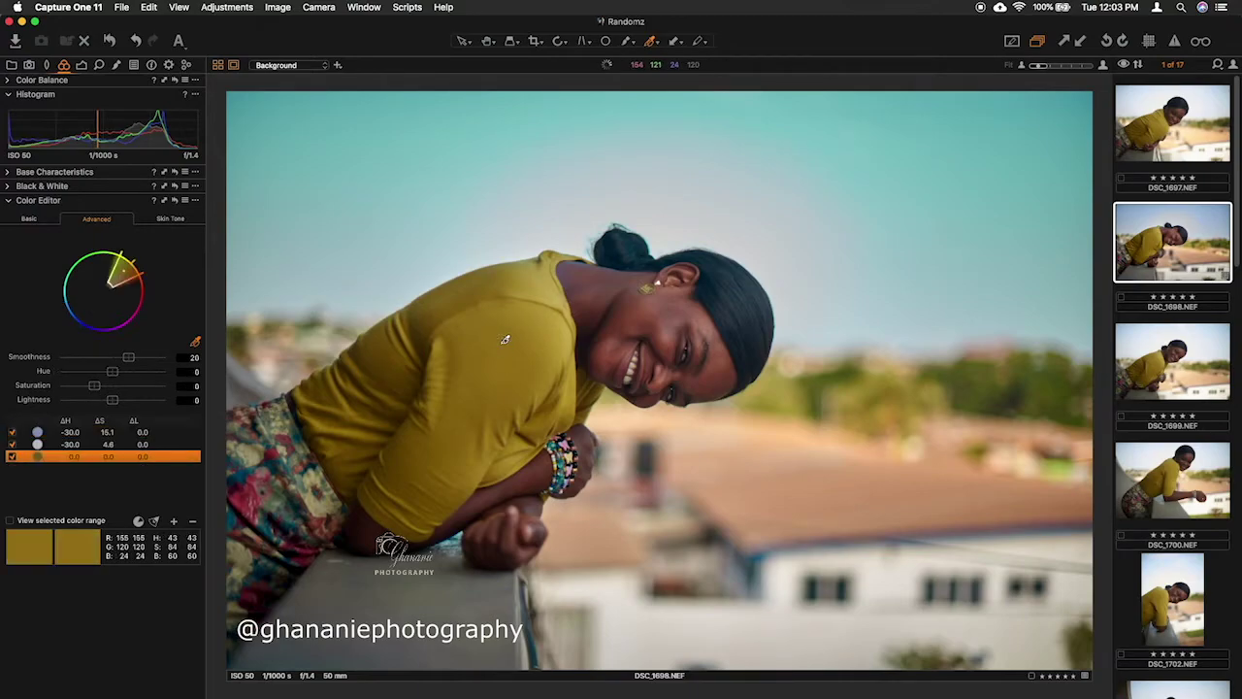
click(9, 522)
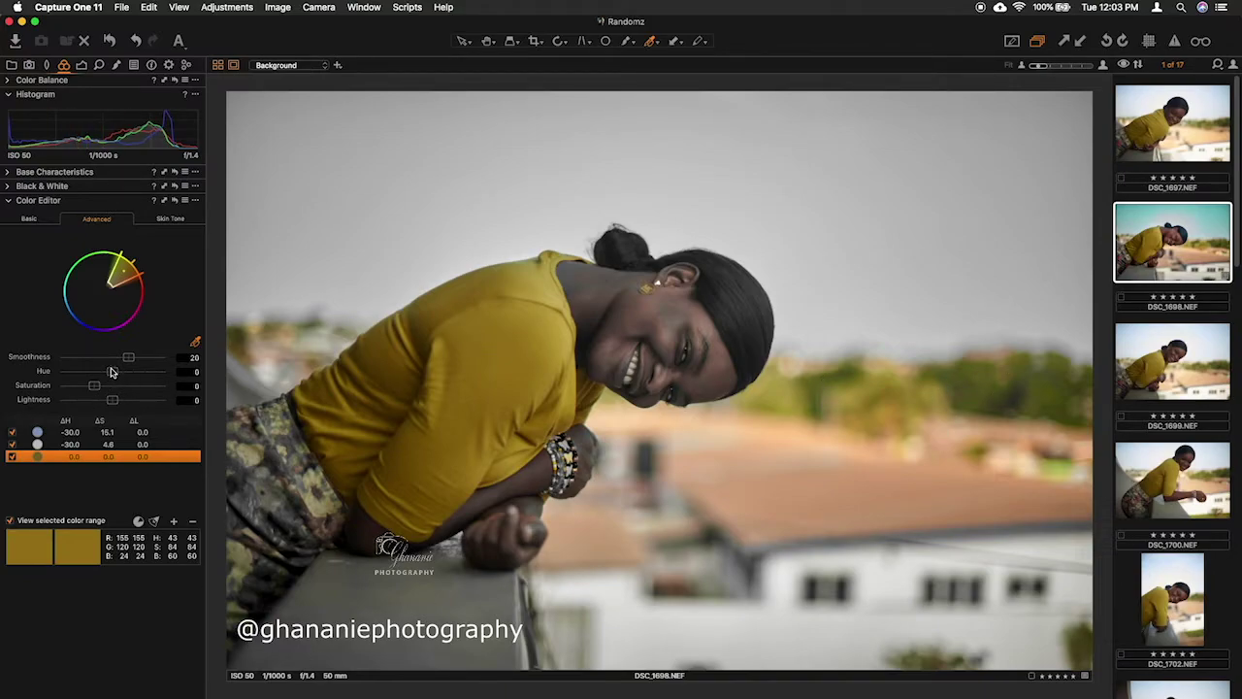
click(8, 522)
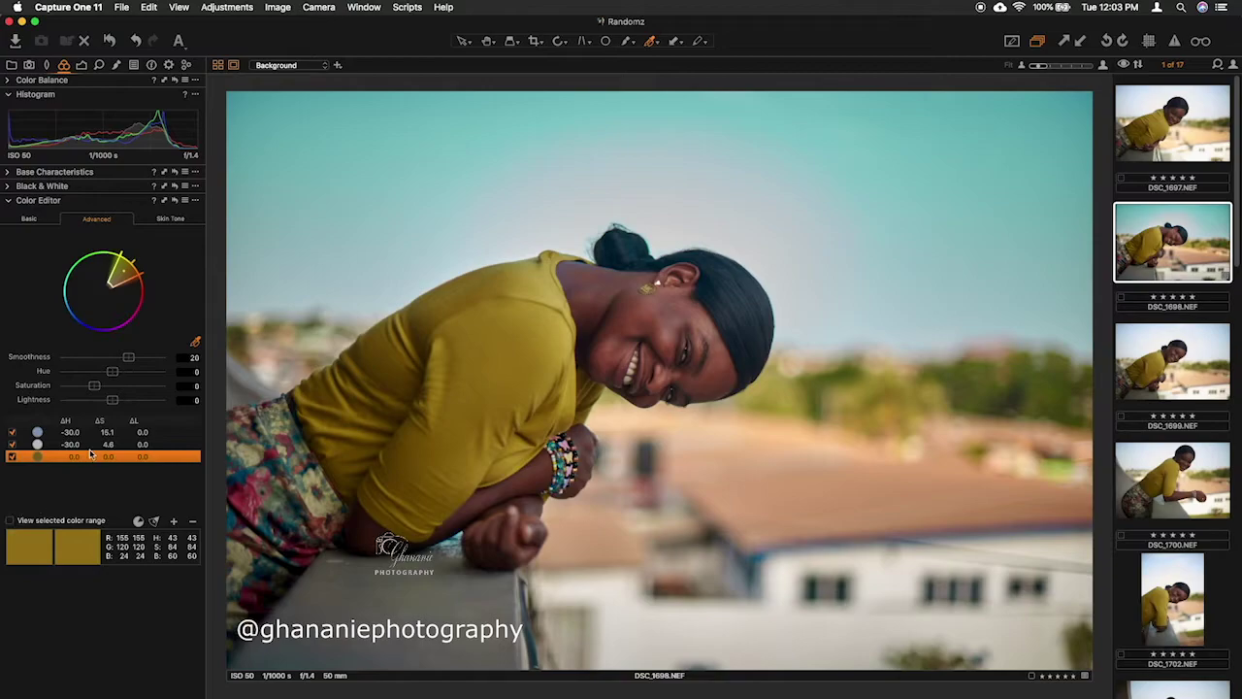
click(113, 376)
click(95, 387)
drag(95, 388, 90, 389)
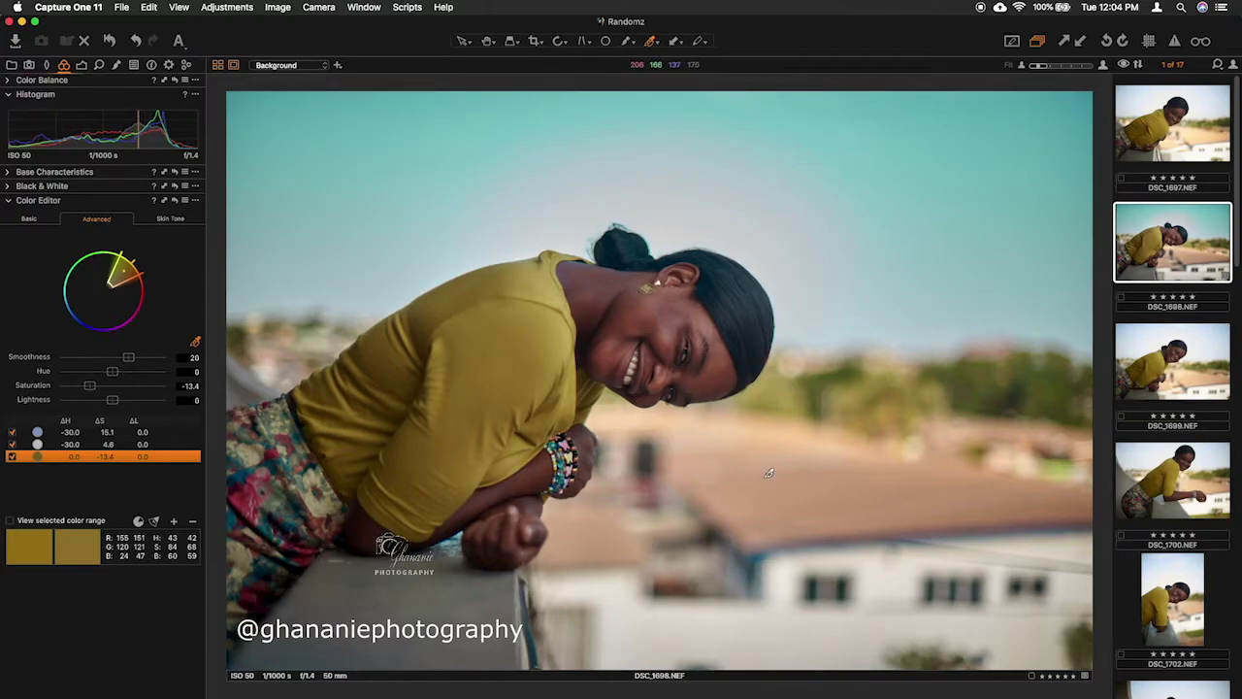
Clone the edited DSC_1698 portrait as a new variant
right_click(1167, 229)
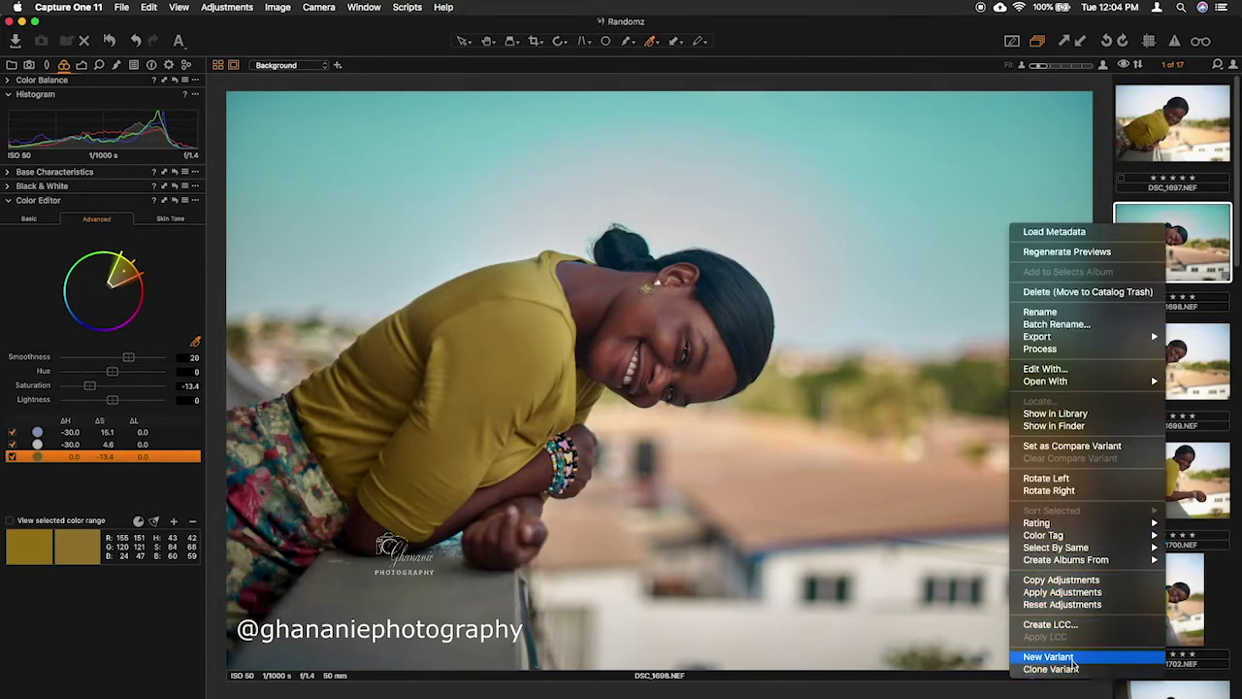
click(1058, 657)
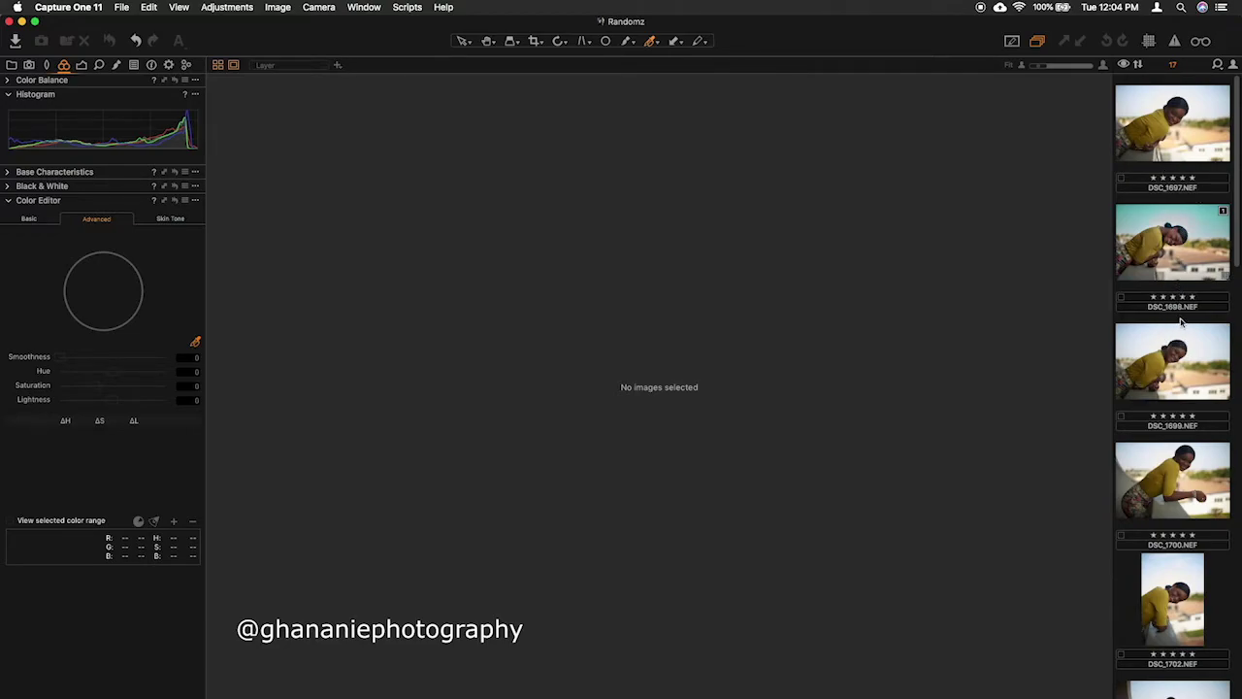
click(1172, 255)
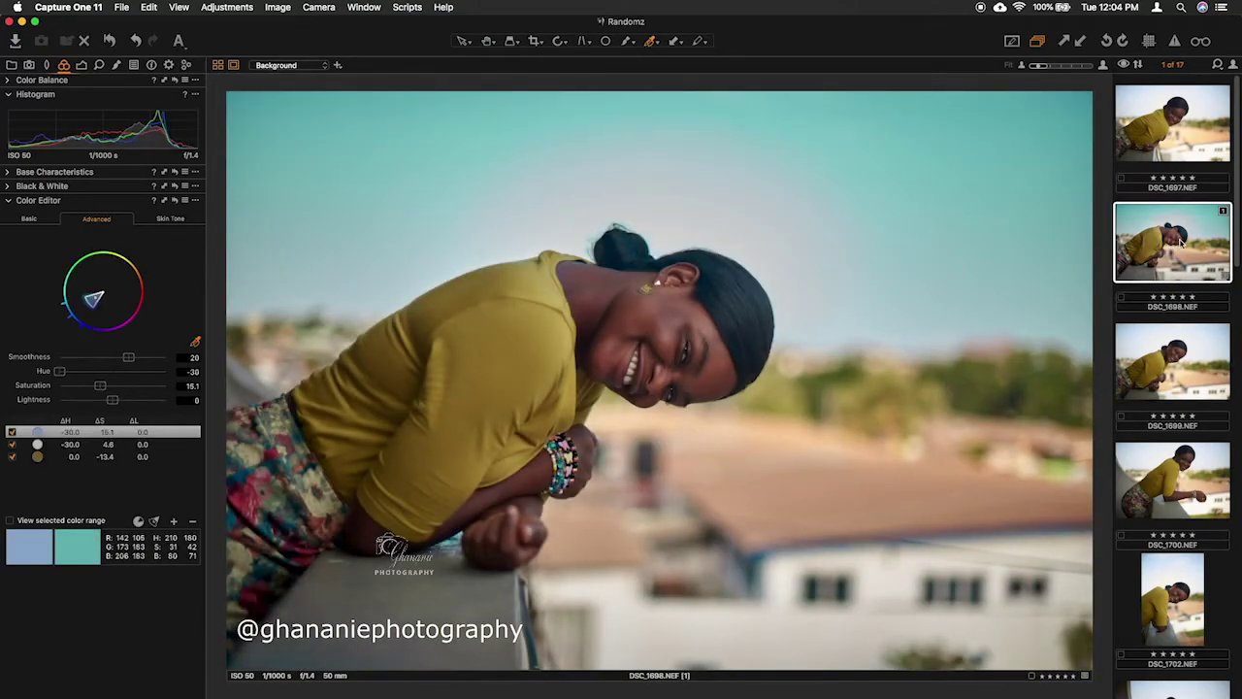
right_click(1161, 241)
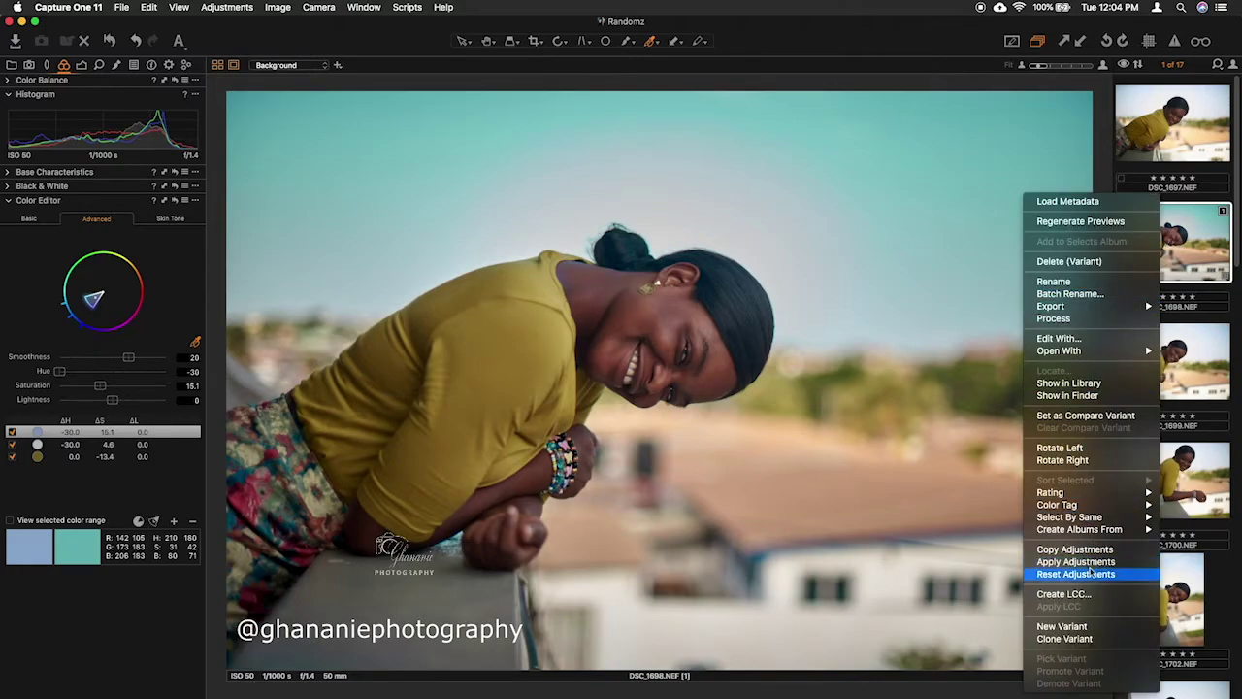
click(1067, 638)
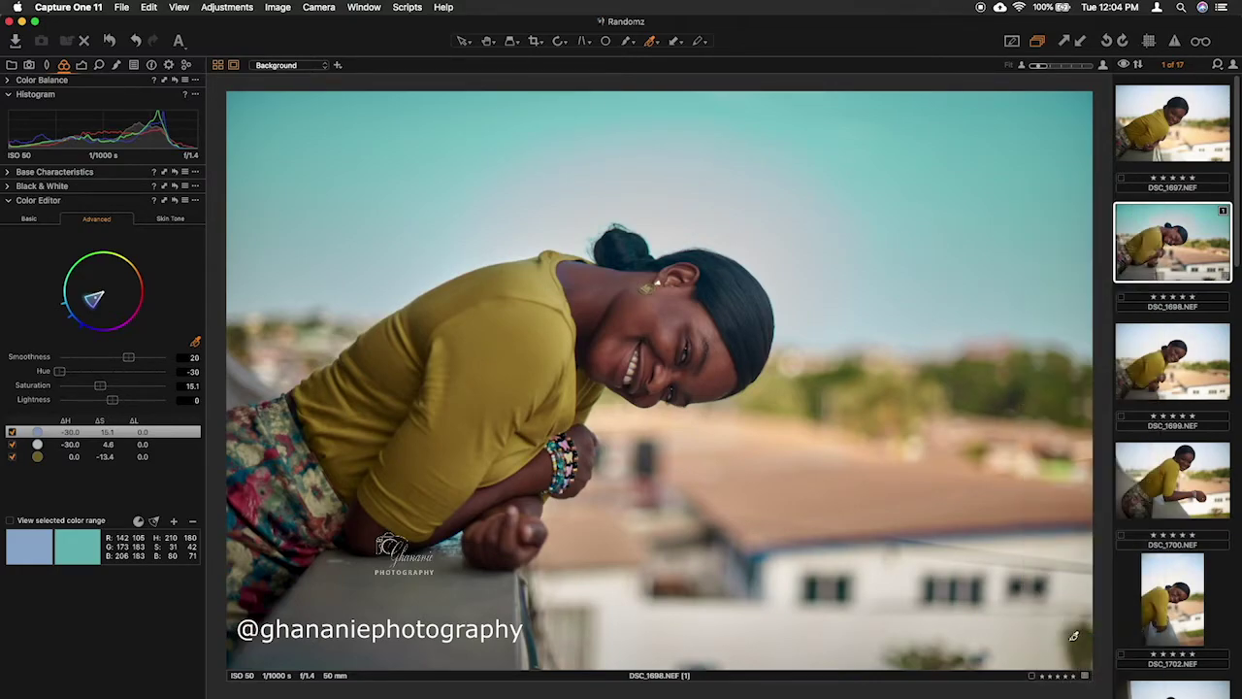
click(1170, 251)
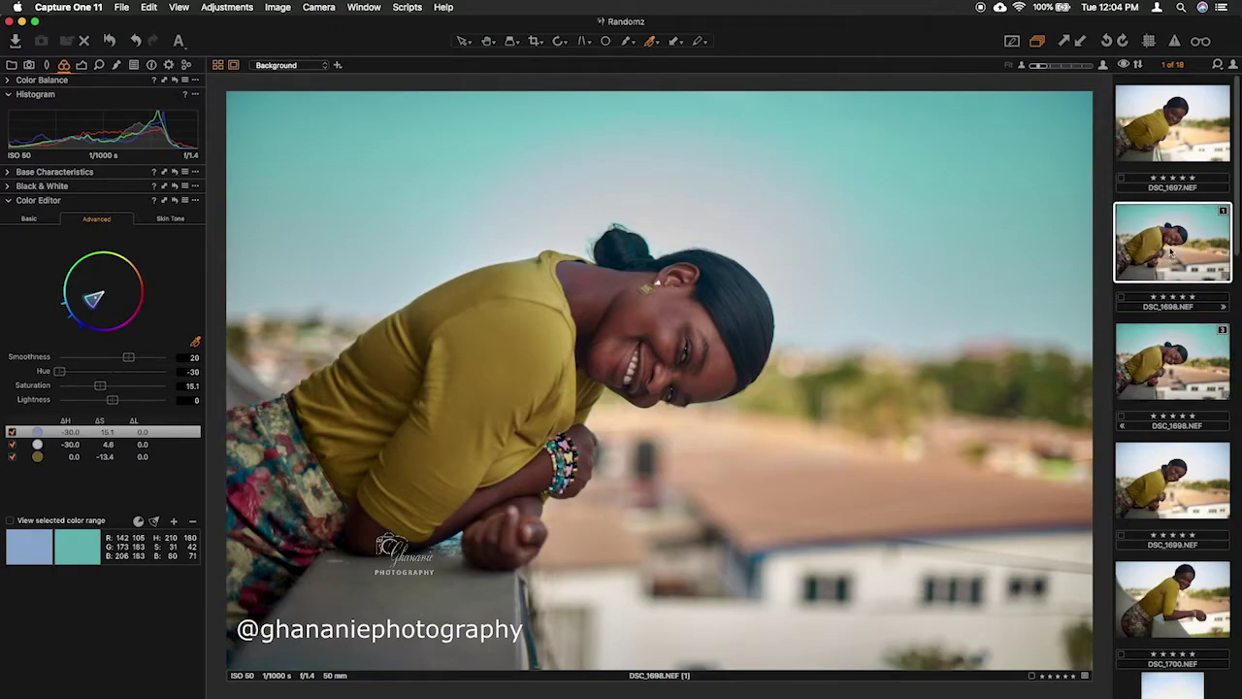
Reset all adjustments on the cloned variant, then reselect the edited variant [1]
key(Down)
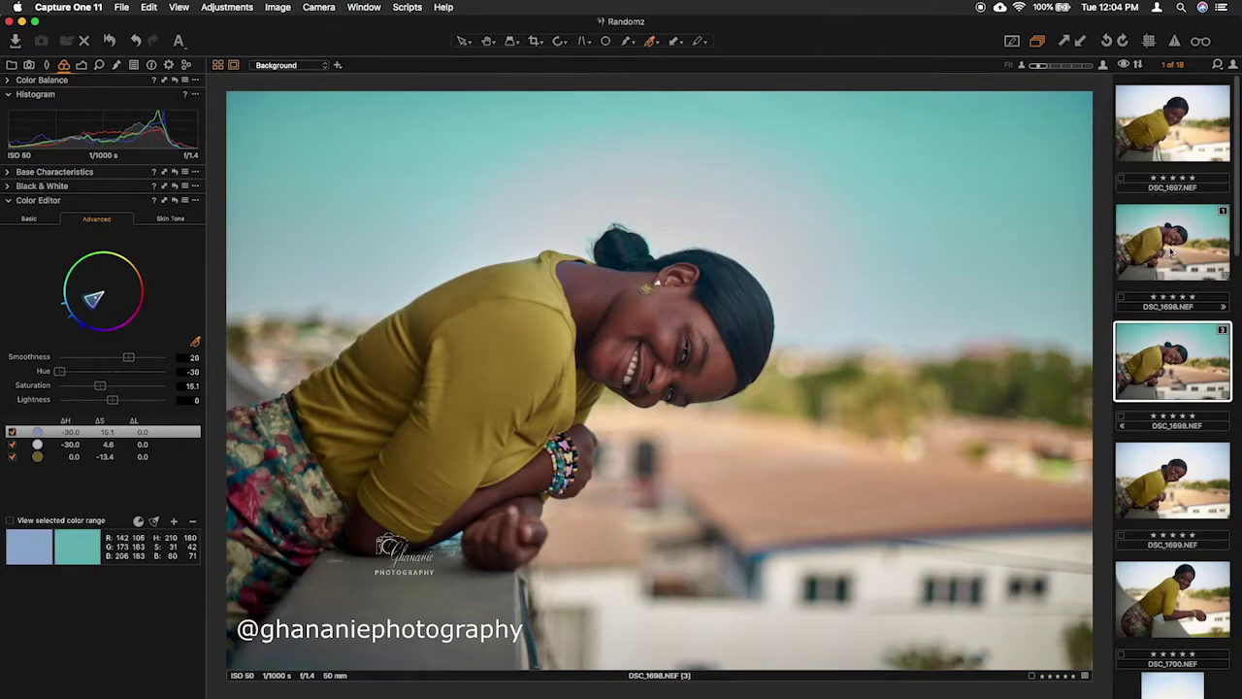
right_click(1169, 369)
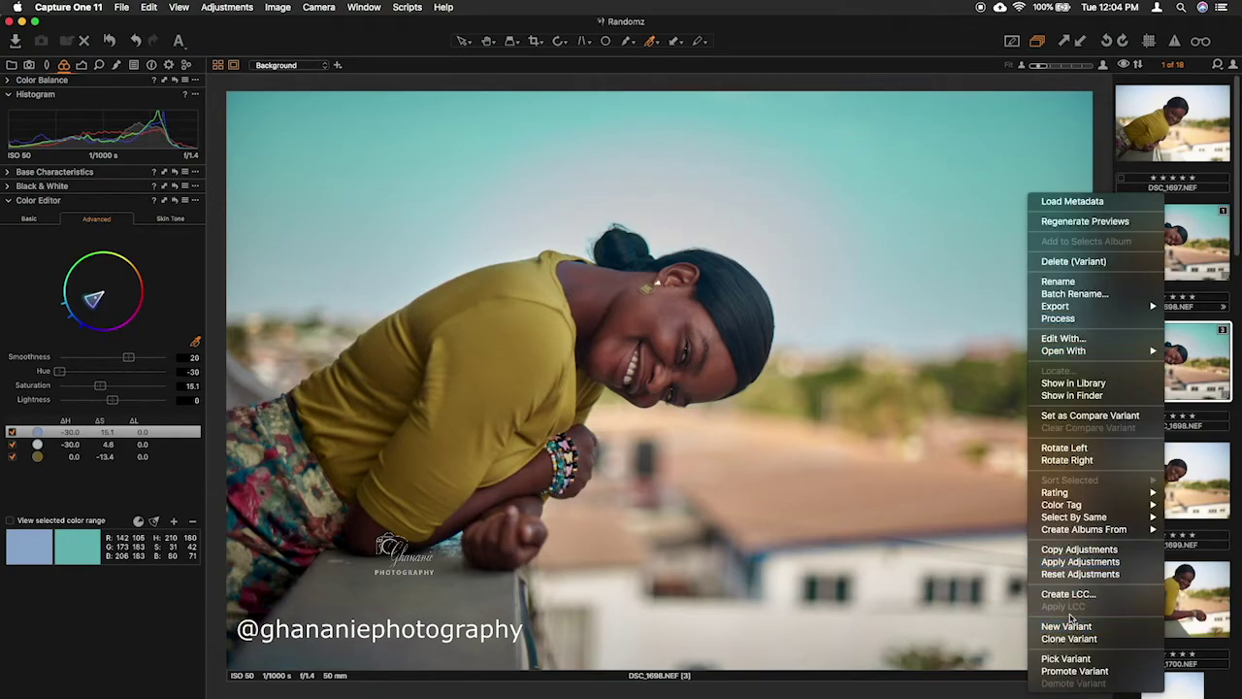
key(Escape)
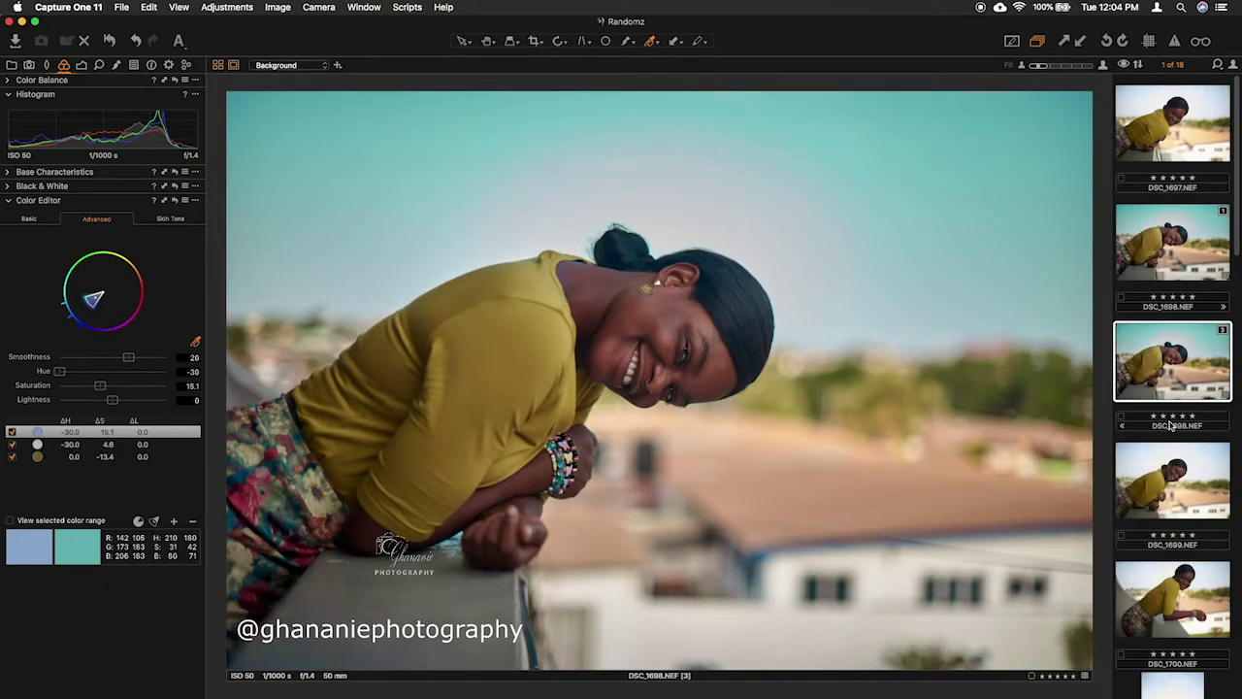
right_click(1173, 367)
mouse_move(1143, 520)
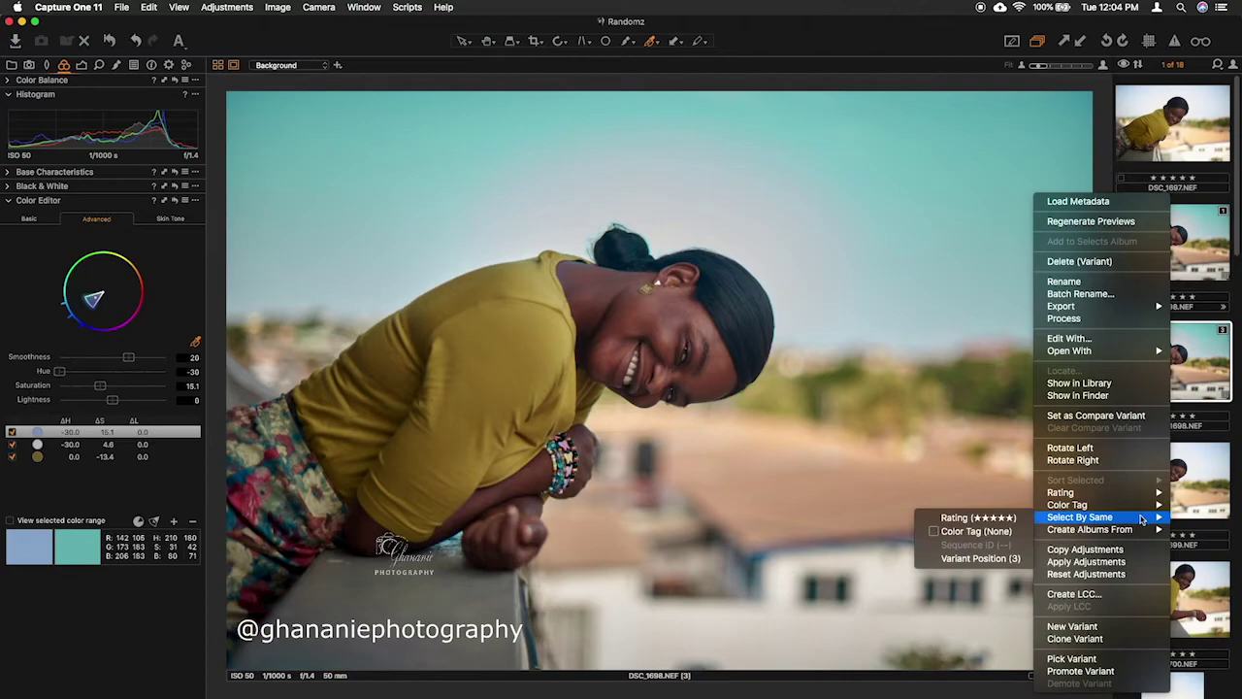
click(1085, 573)
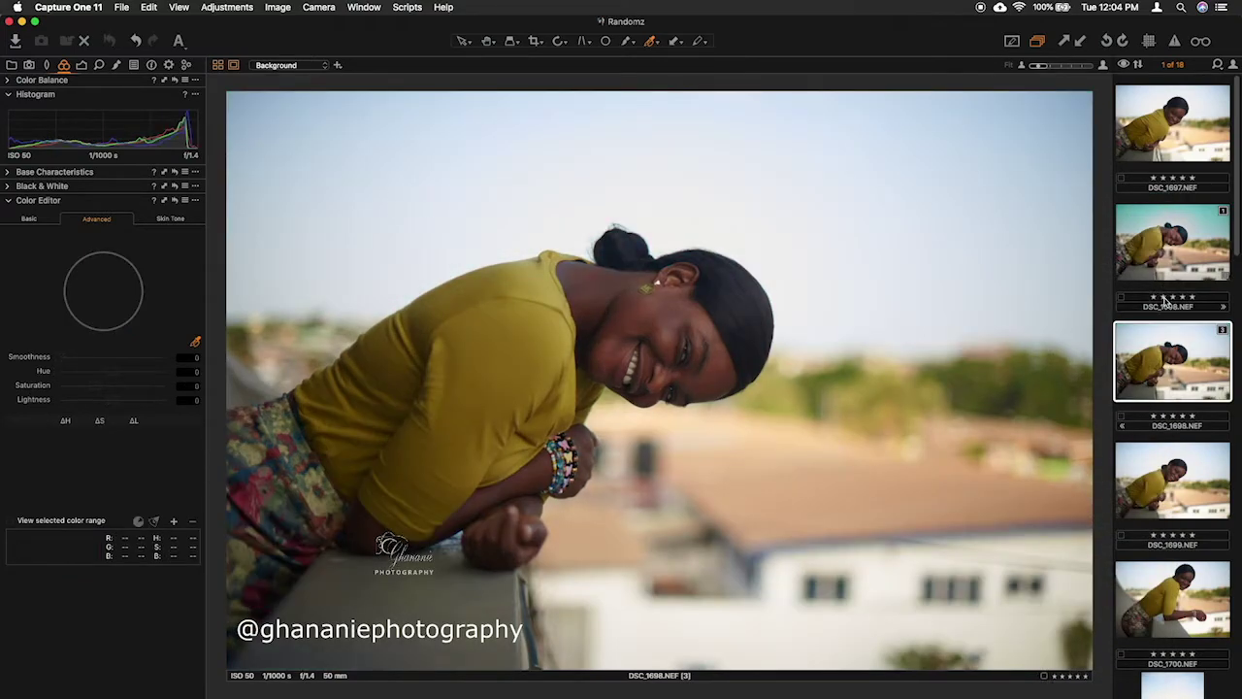
click(1182, 240)
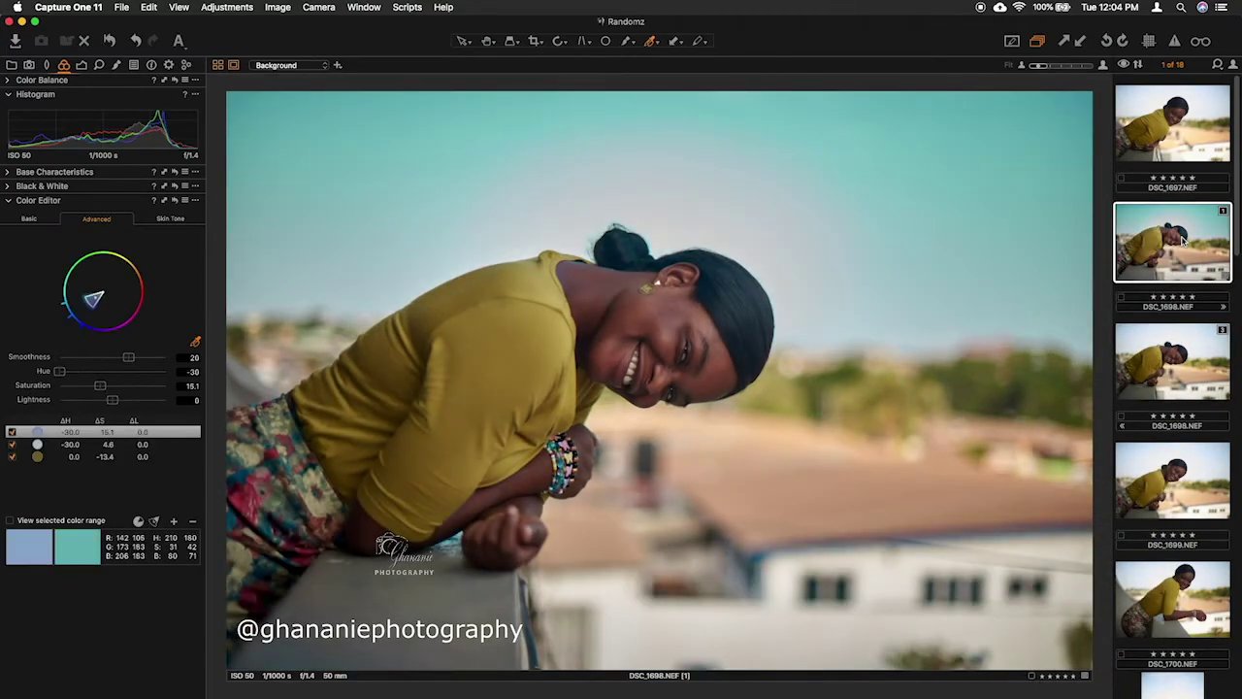
key(shift+Down)
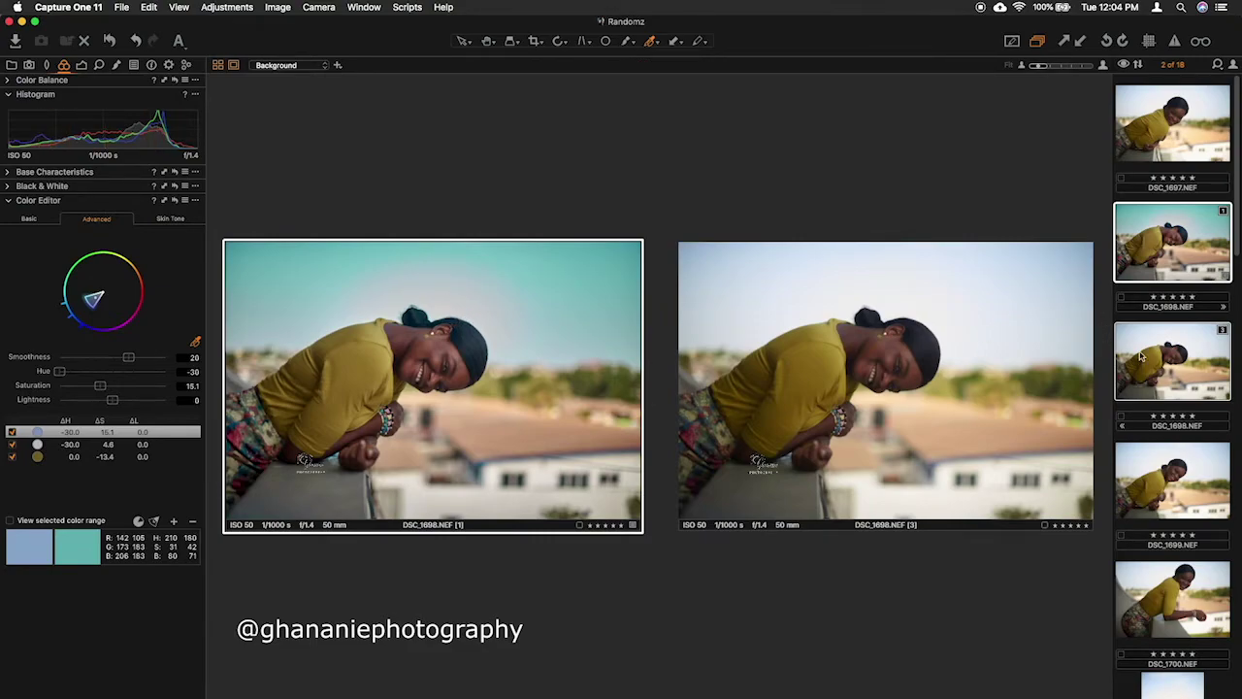
click(1177, 276)
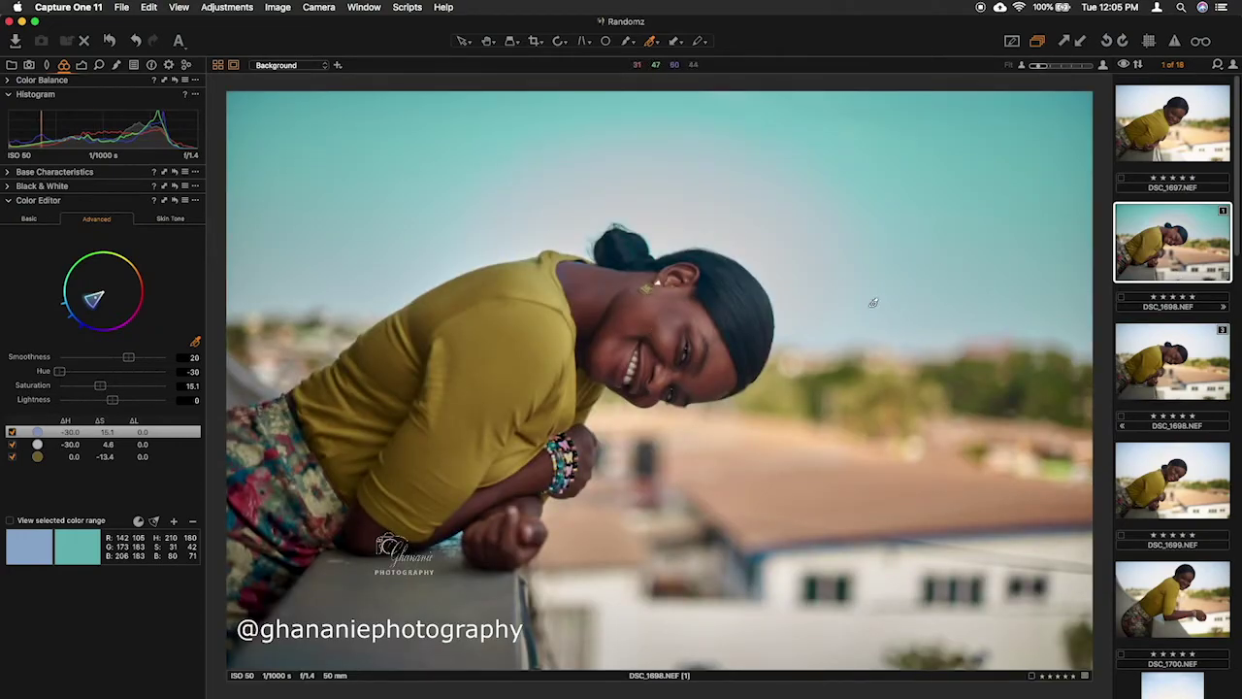
Set the Levels white point to 219 and Brightness to 2, then view unedited clone variant [3]
click(117, 65)
click(134, 66)
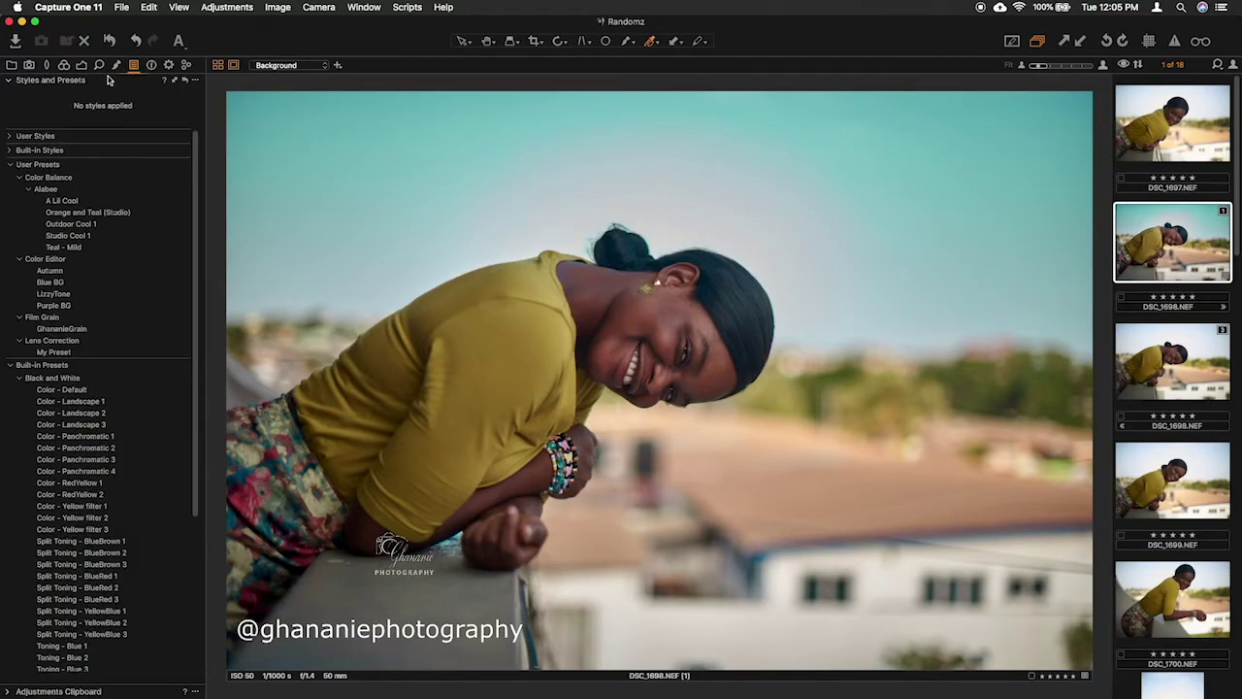
click(81, 65)
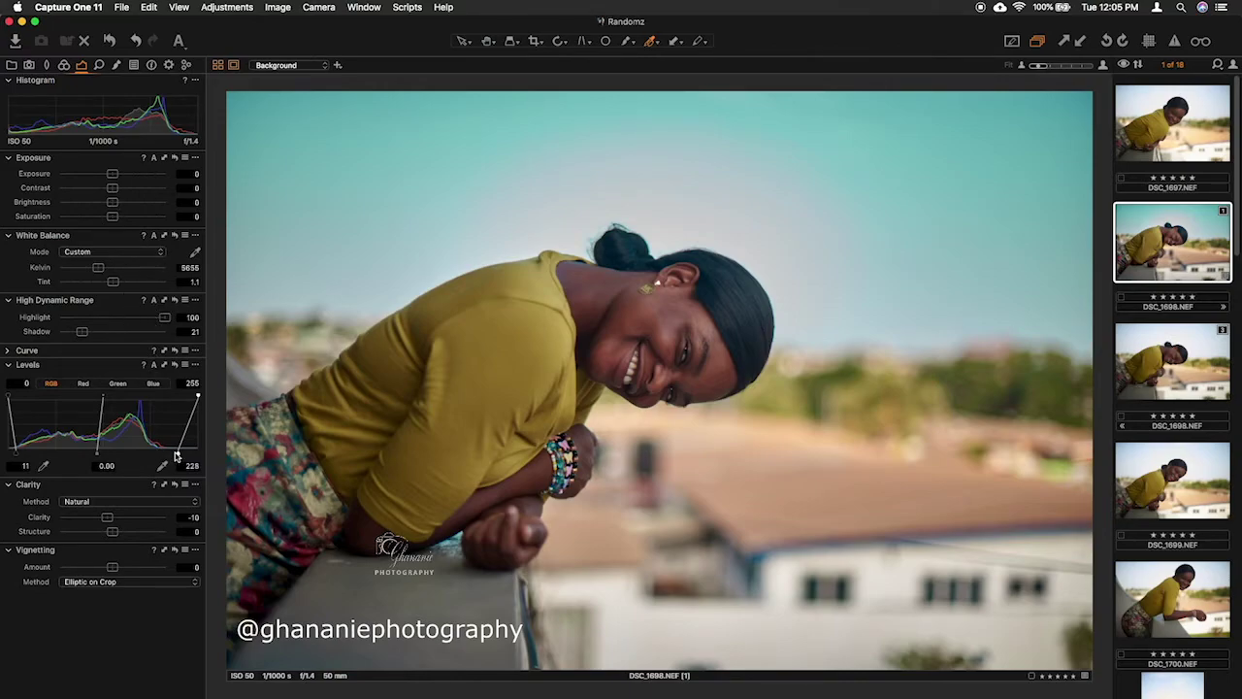
drag(179, 458, 173, 455)
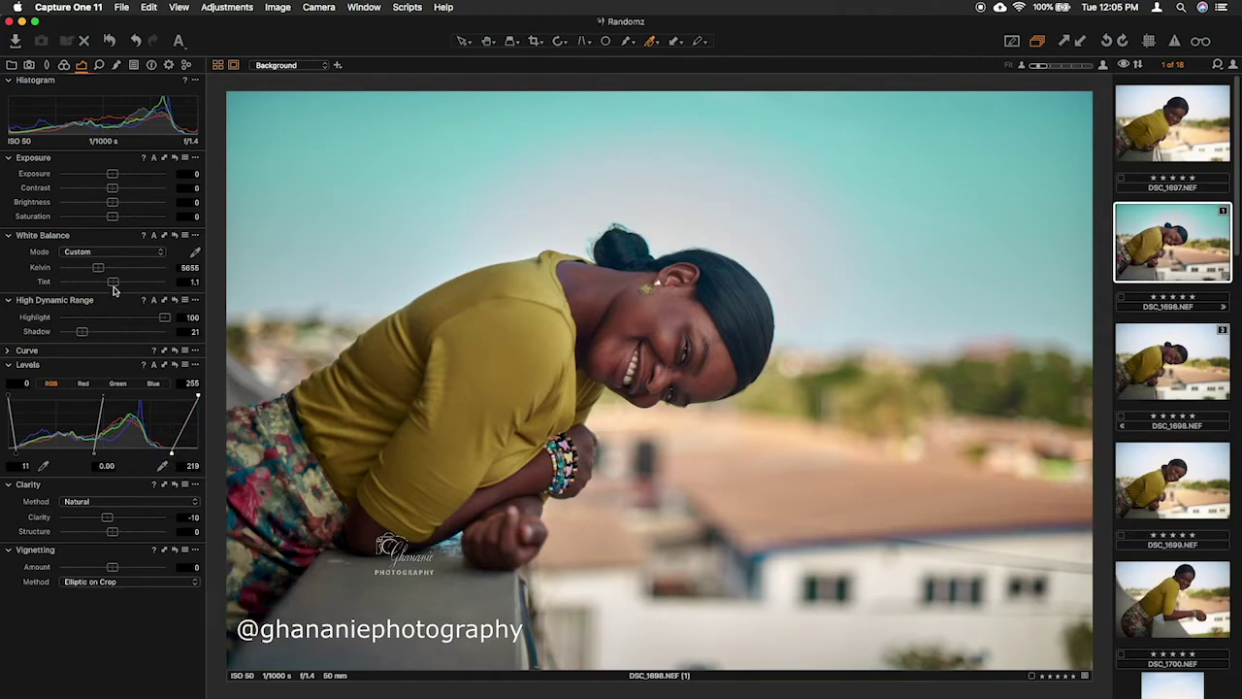
drag(114, 202, 116, 206)
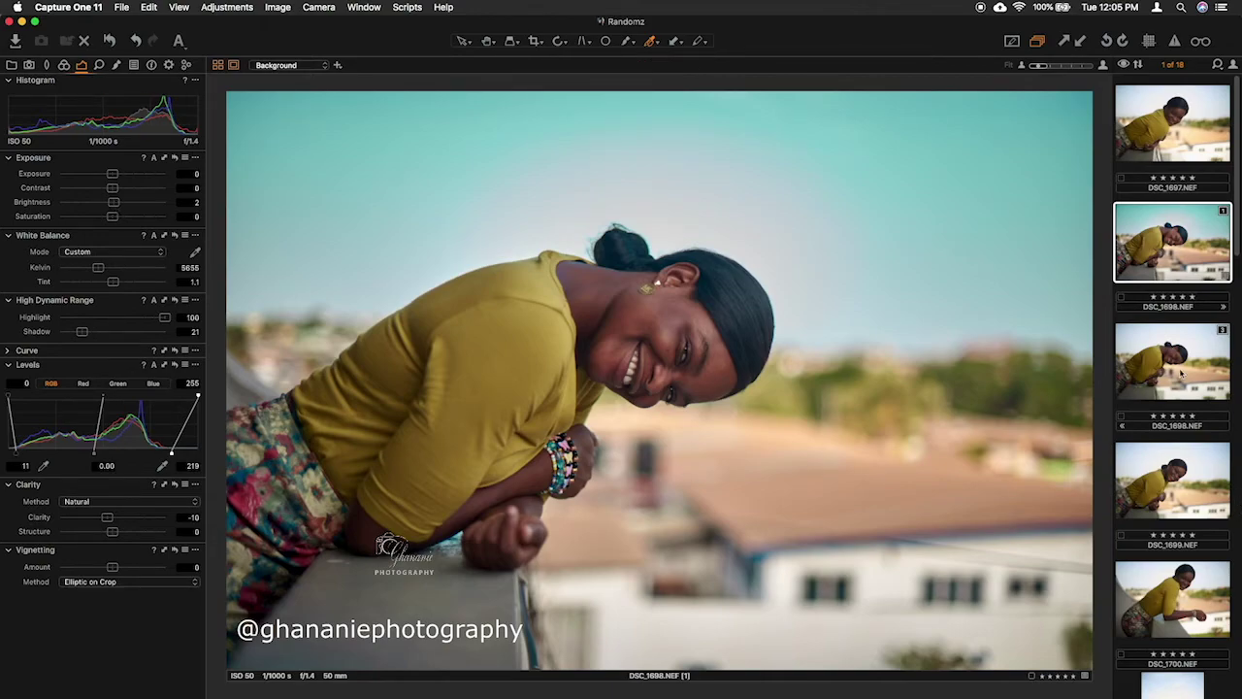
click(1169, 341)
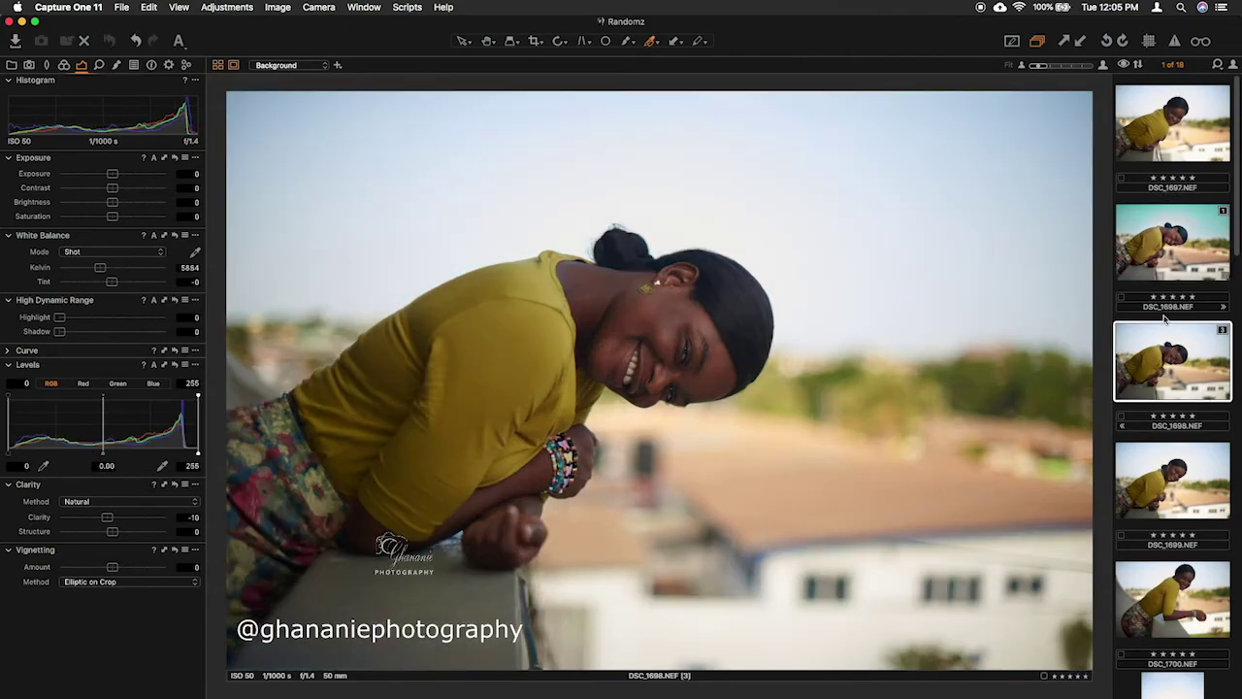
Return to edited variant [1] of DSC_1698.NEF, with its teal sky, Levels 11–219 and Brightness 2
click(1160, 253)
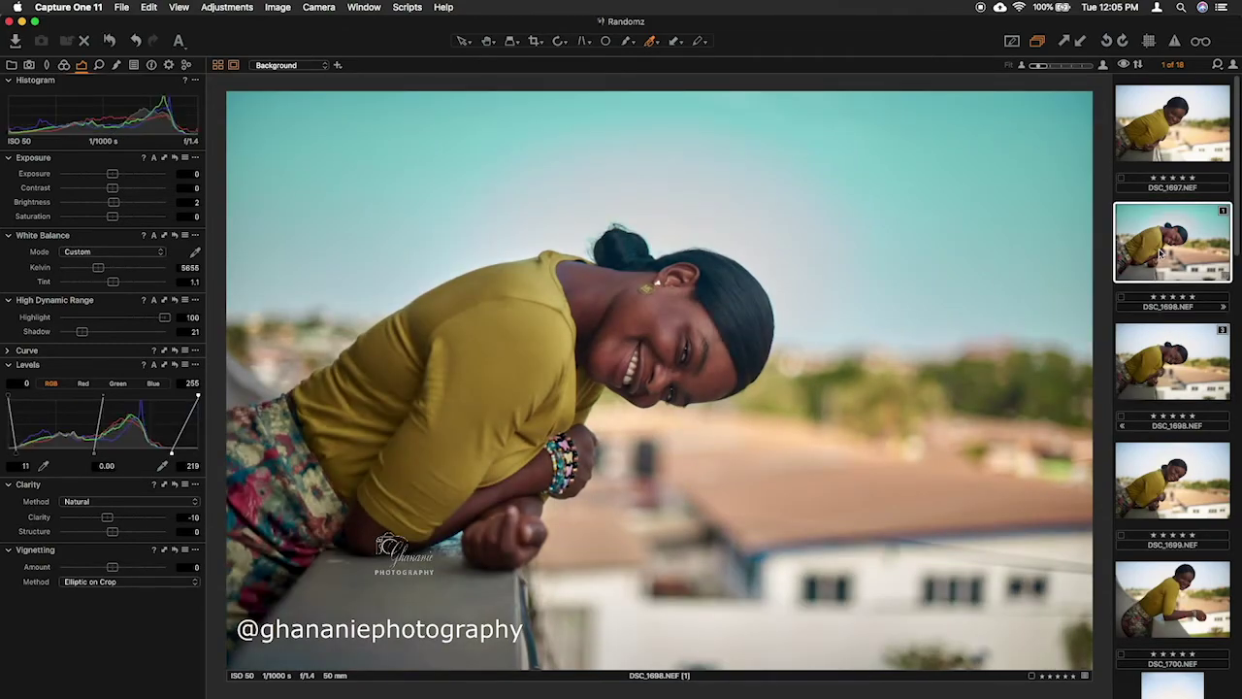